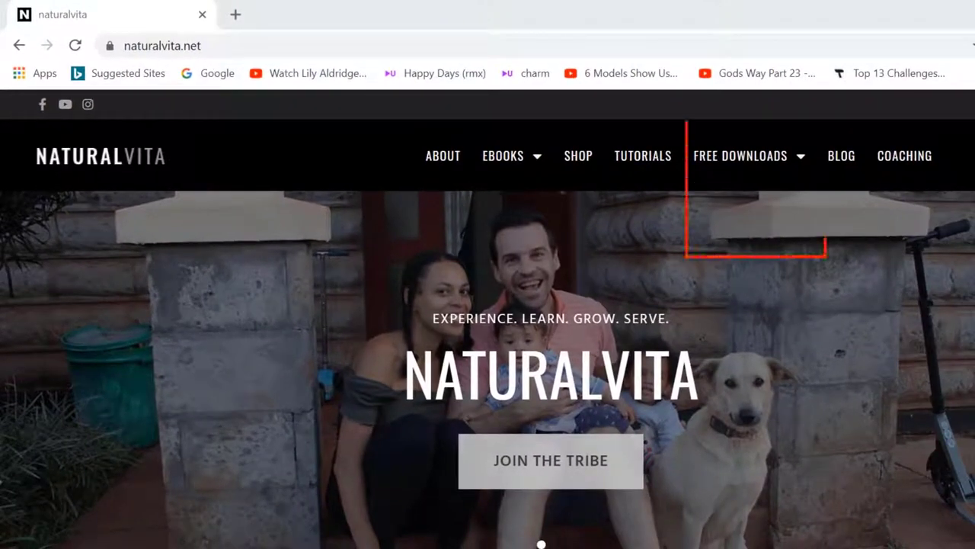
Download the free Windows Movie Maker installer from naturalvita.net
{"action": "mouse_move", "coordinate": [762, 172]}
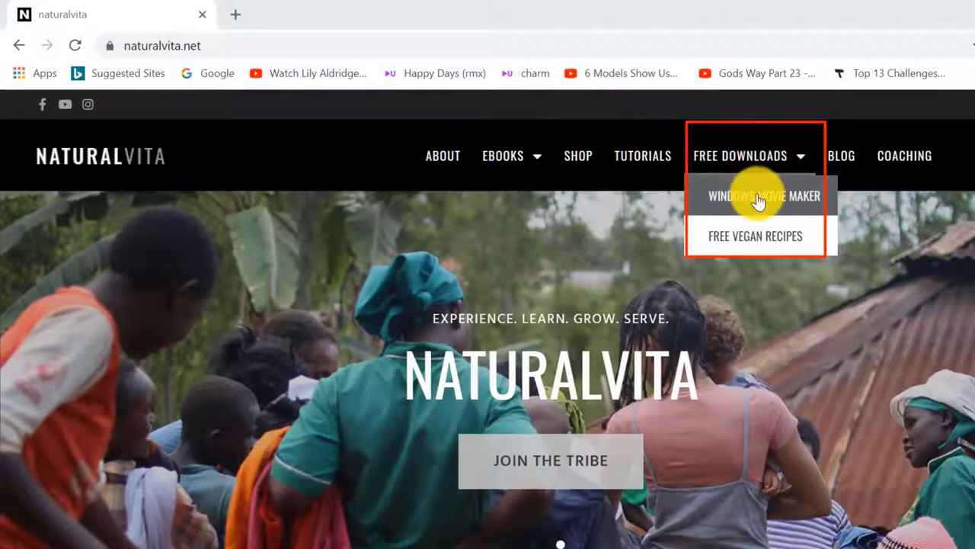
{"action": "left_click", "coordinate": [758, 197]}
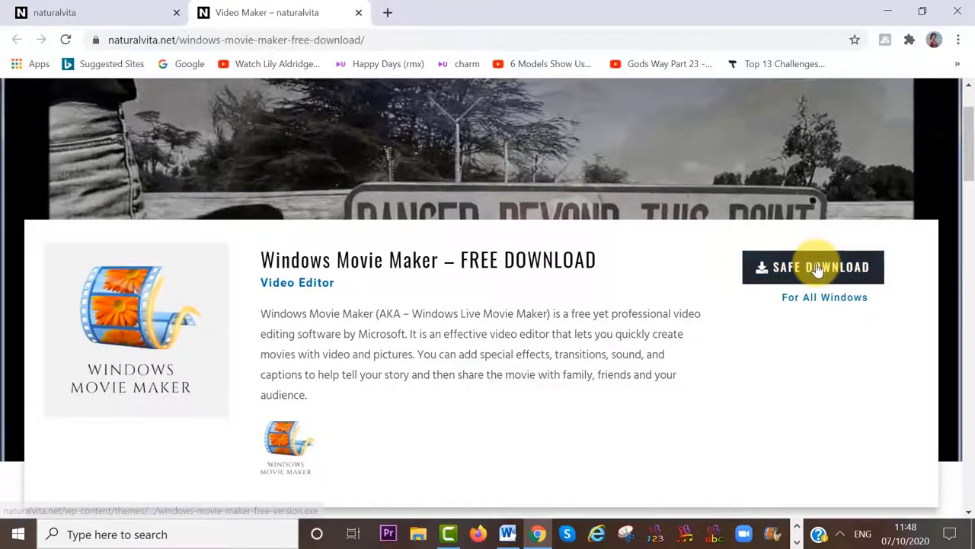
{"action": "left_click", "coordinate": [817, 268]}
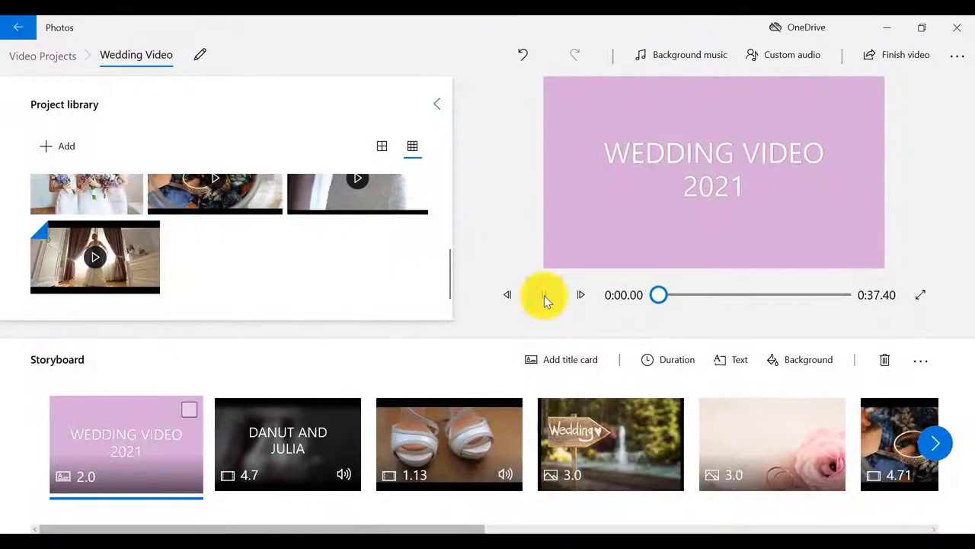
Play the preview of the Wedding Video project in Photos
{"action": "left_click", "coordinate": [544, 294]}
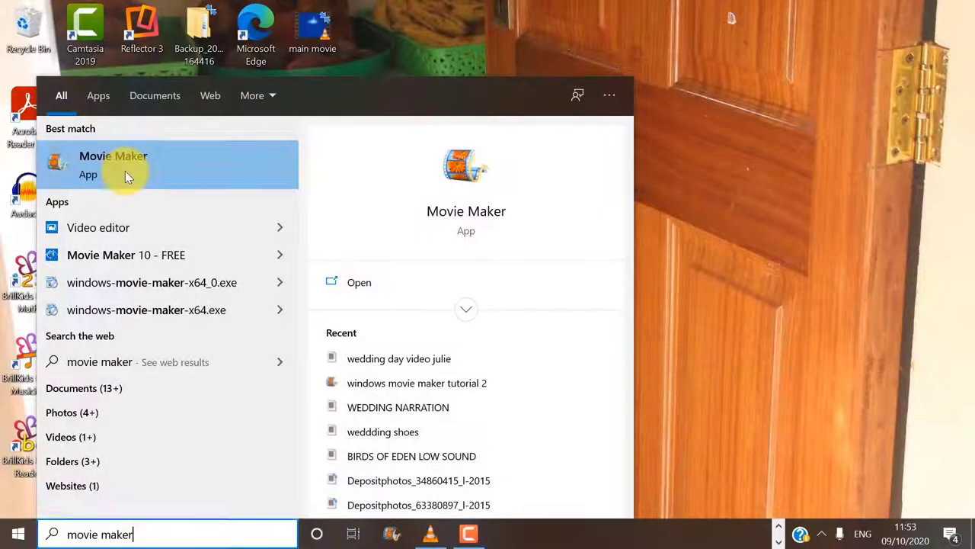
Launch Movie Maker and add the photos and videos from the wedding folder to the project together
{"action": "left_click", "coordinate": [126, 174]}
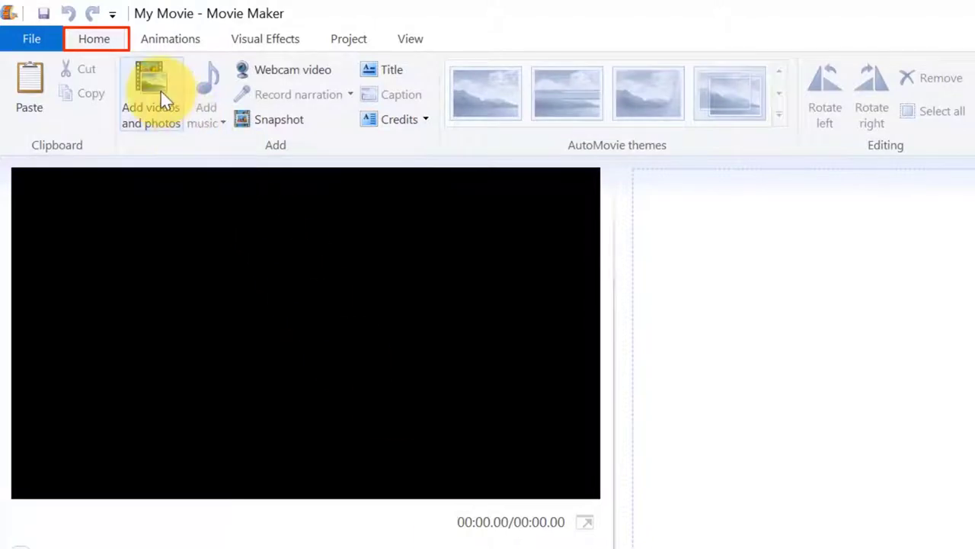
{"action": "left_click", "coordinate": [160, 90]}
{"action": "left_click", "coordinate": [160, 89]}
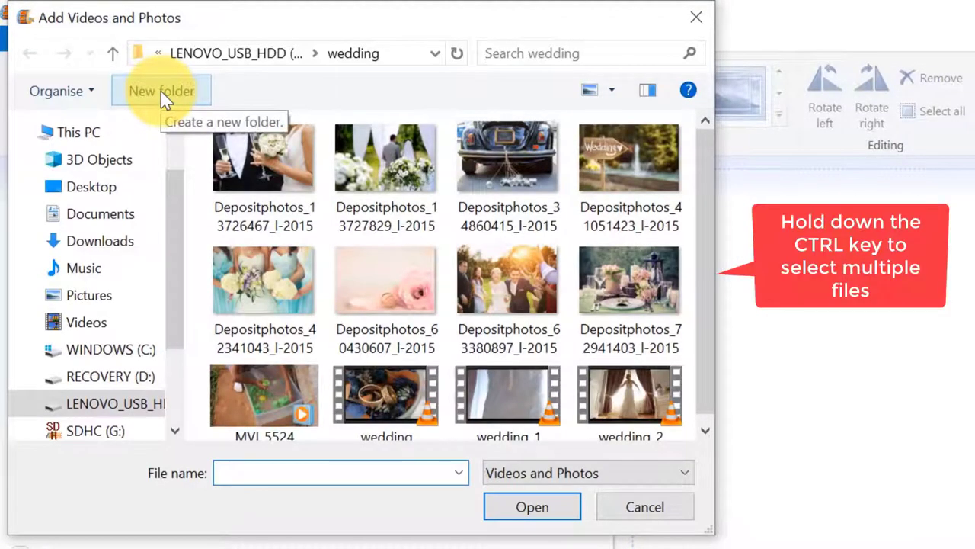
{"action": "left_click", "coordinate": [272, 172]}
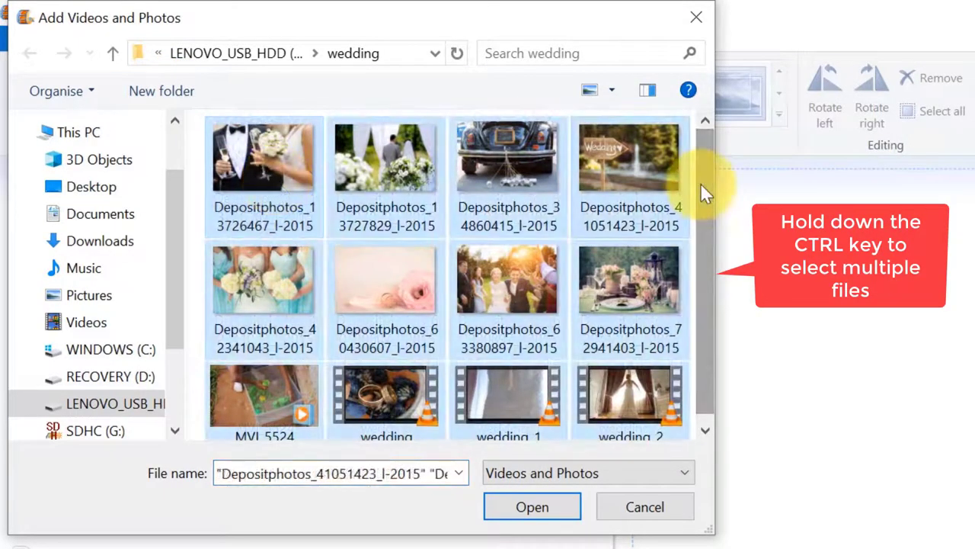
{"action": "left_click", "coordinate": [533, 508]}
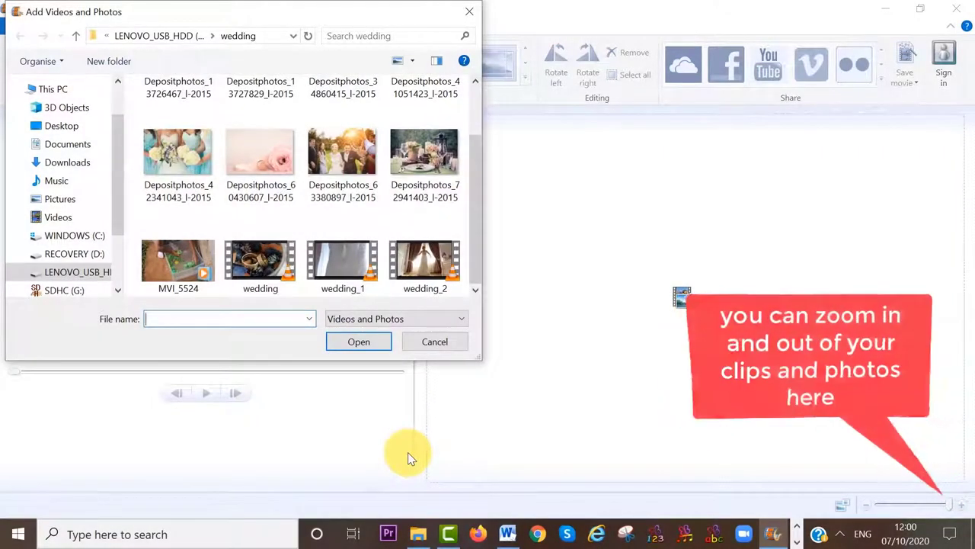
Add the wedding_1 video and the Depositphotos_41051423_l-2015 photo to the storyboard individually, and reopen the media picker
{"action": "left_click", "coordinate": [346, 253]}
{"action": "left_click", "coordinate": [343, 340]}
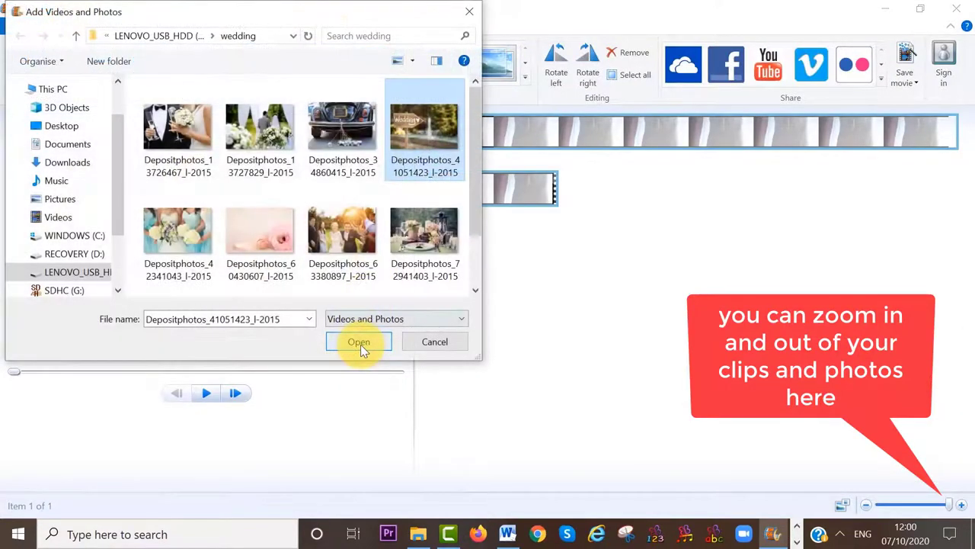
{"action": "left_click", "coordinate": [360, 344]}
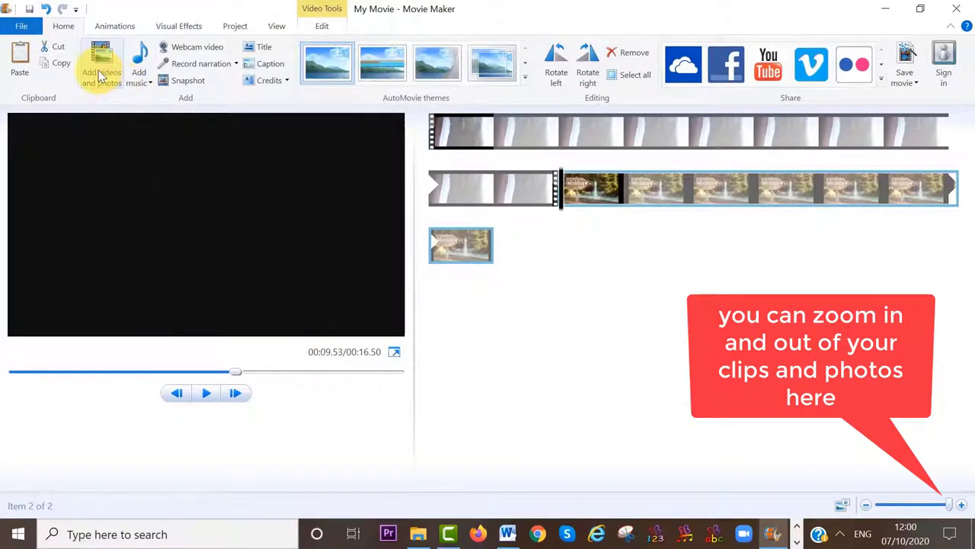
{"action": "left_click", "coordinate": [99, 71]}
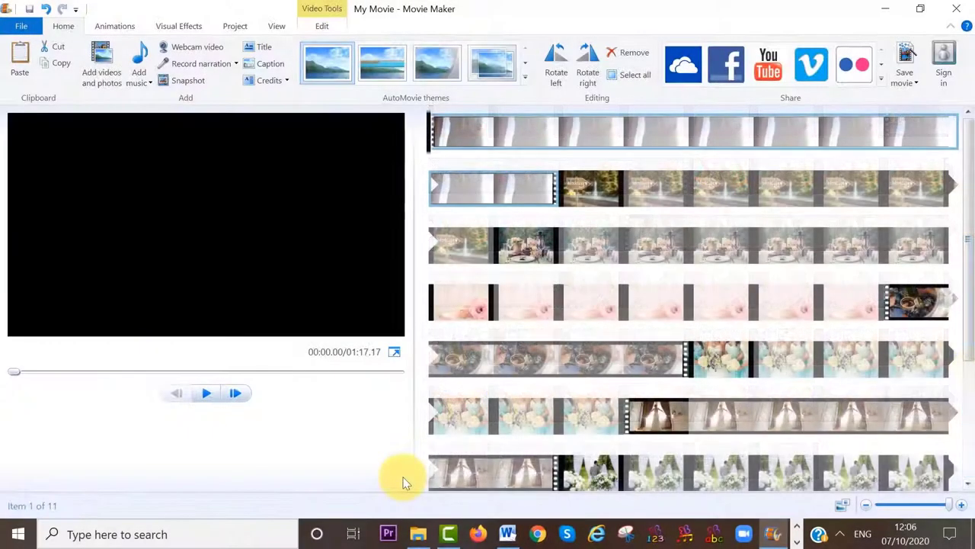
Preview the movie and split the first video clip at 00:05.30, where the footage turns black
{"action": "left_click", "coordinate": [206, 396]}
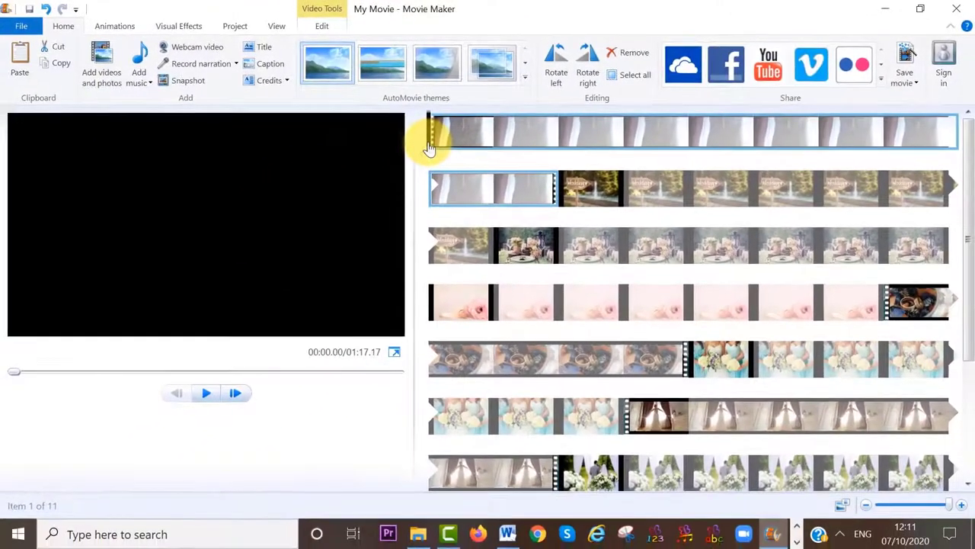
{"action": "left_click", "coordinate": [429, 152]}
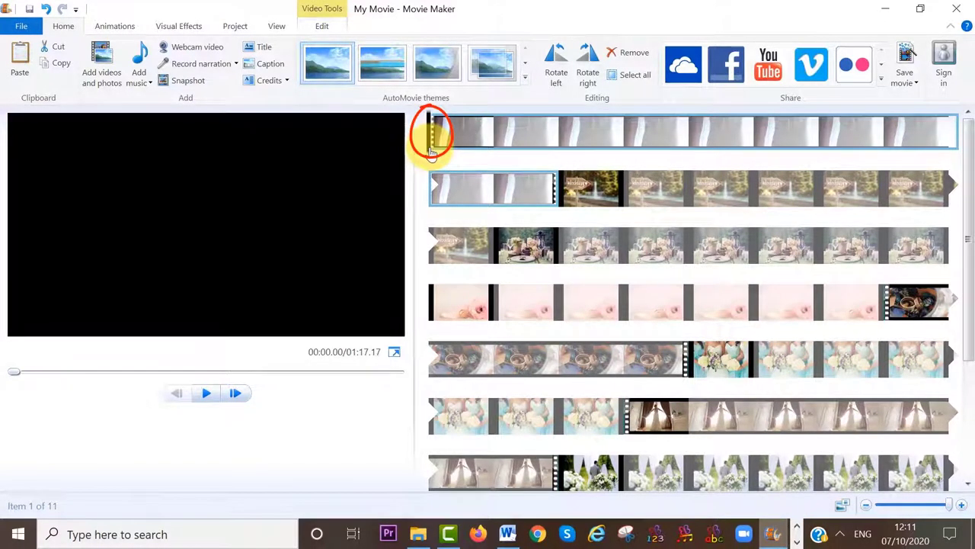
{"action": "left_click_drag", "start_coordinate": [429, 153], "coordinate": [694, 159]}
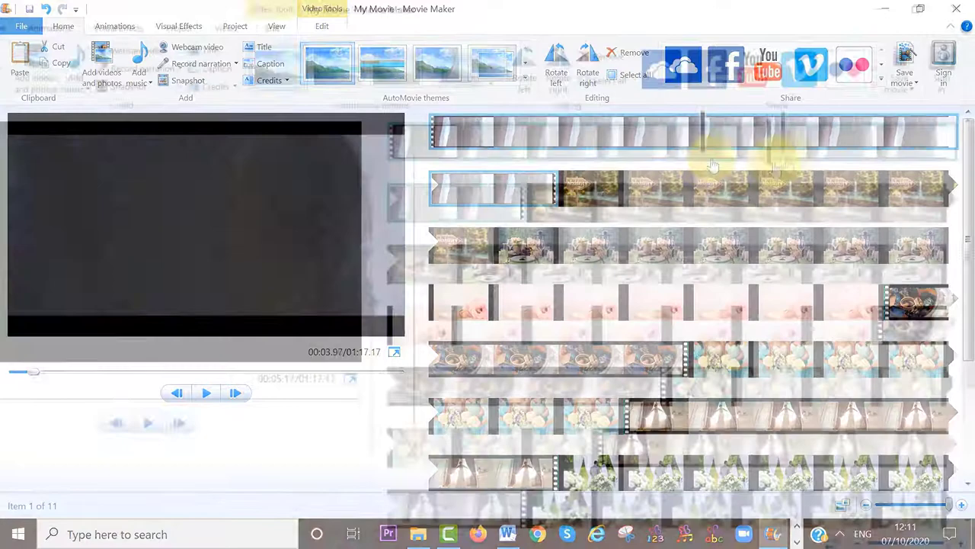
{"action": "left_click_drag", "start_coordinate": [780, 156], "coordinate": [791, 153]}
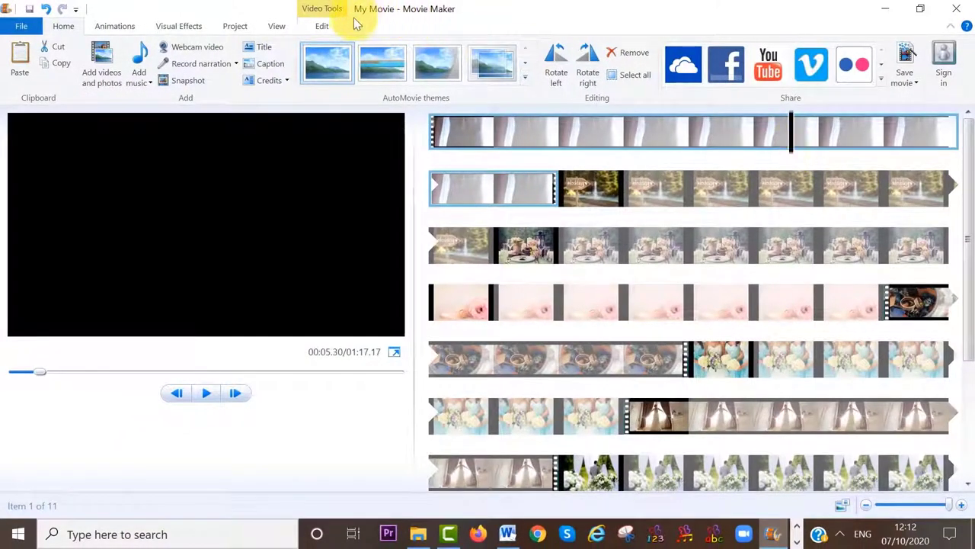
{"action": "left_click", "coordinate": [327, 27]}
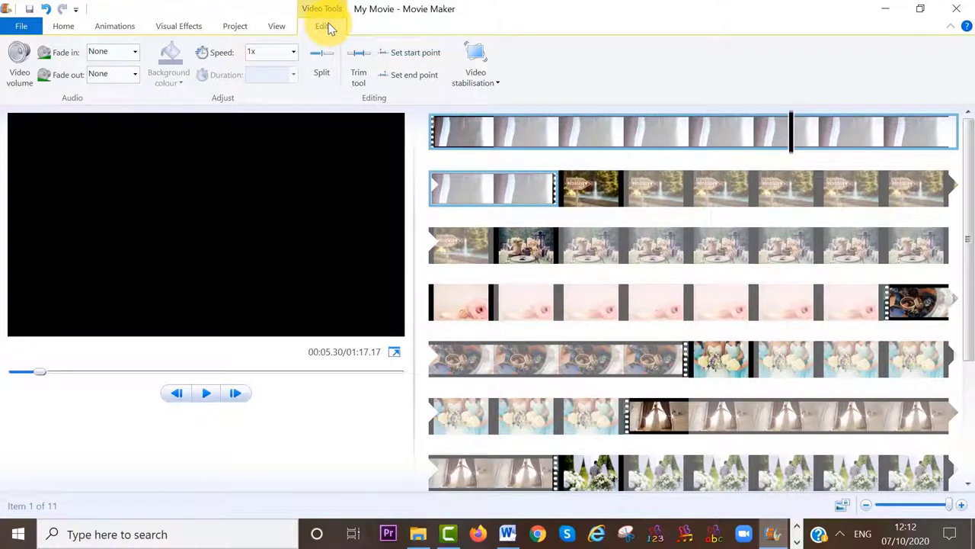
{"action": "left_click", "coordinate": [326, 66]}
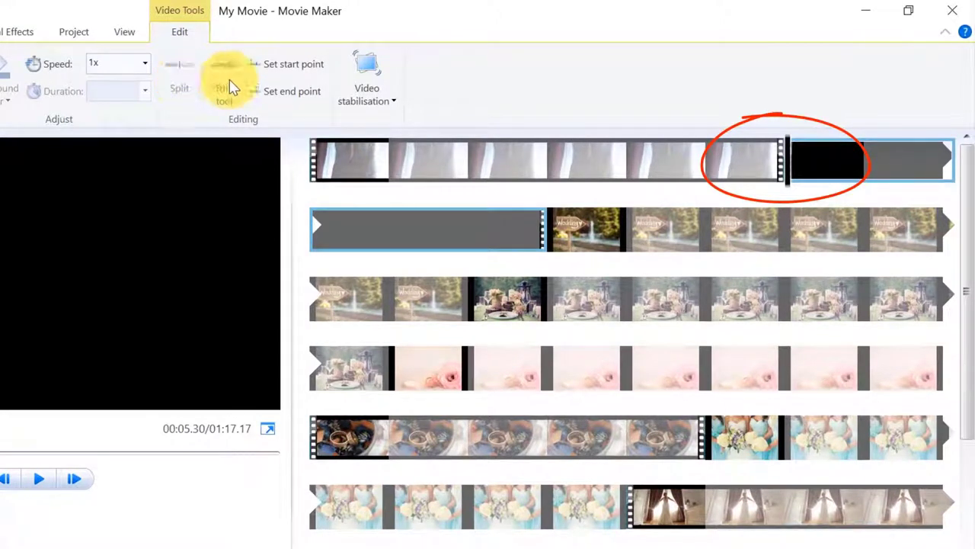
Split the second clip at 00:07.30, separating the black segment from the white shoes footage
{"action": "left_click", "coordinate": [771, 157]}
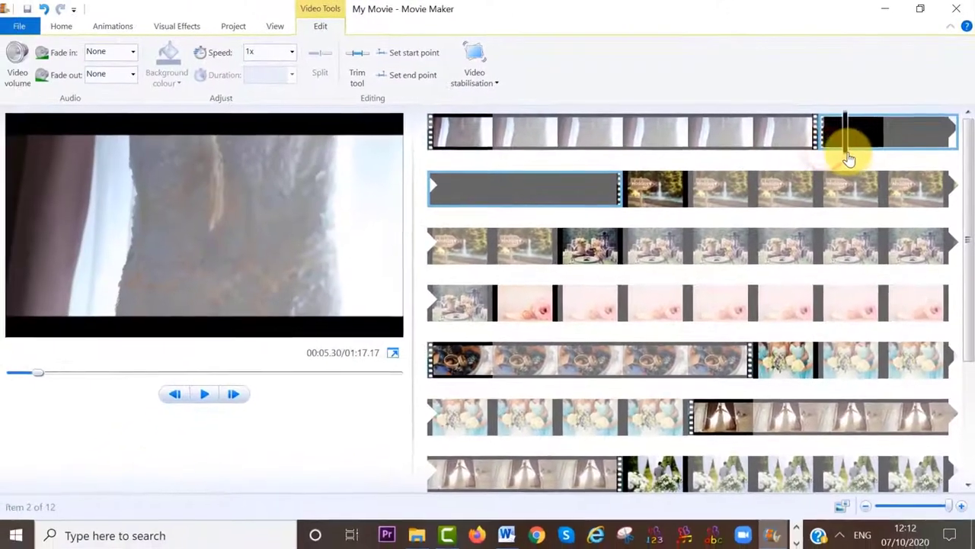
{"action": "left_click_drag", "start_coordinate": [849, 158], "coordinate": [455, 213]}
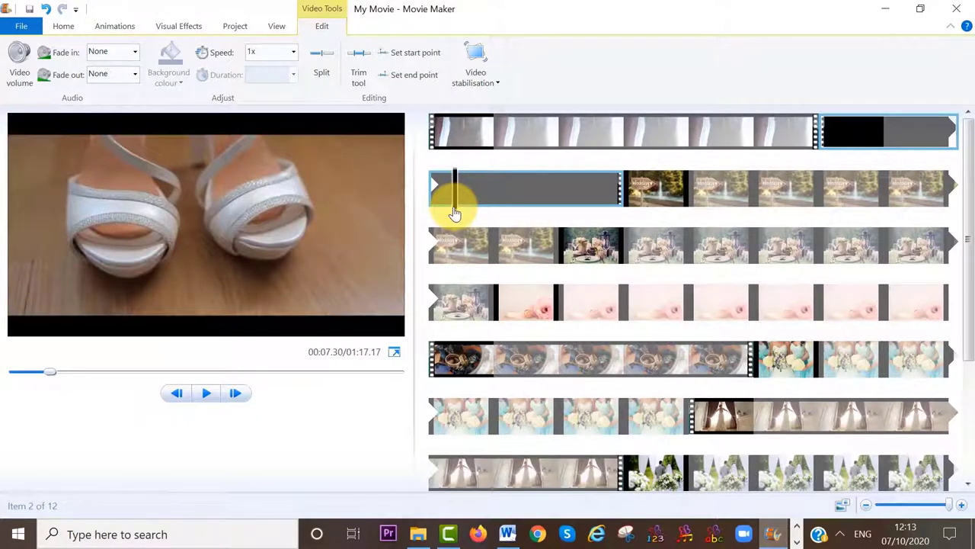
{"action": "left_click", "coordinate": [329, 77]}
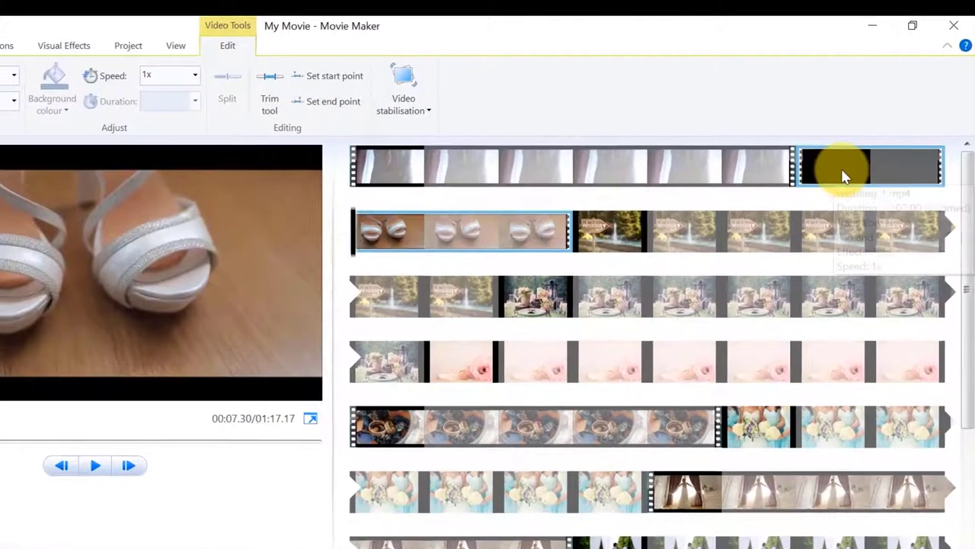
Delete the black segment before the white shoes clip, and undo the deletion
{"action": "left_click", "coordinate": [858, 138]}
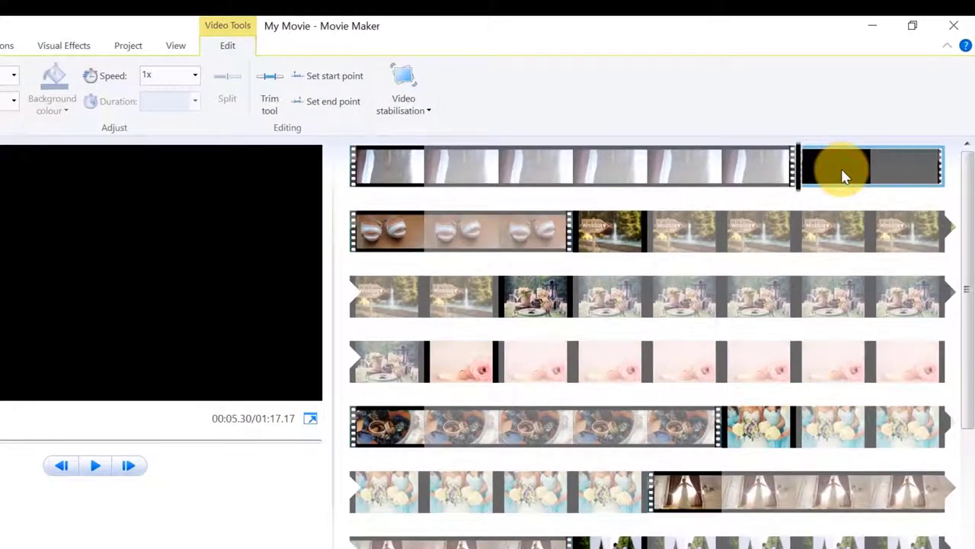
{"action": "key", "text": "Delete"}
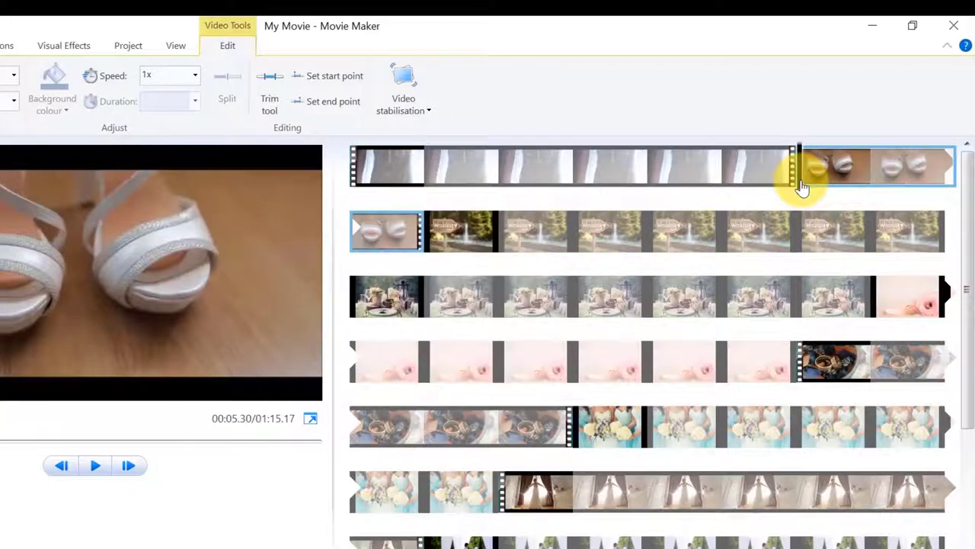
{"action": "key", "text": "ctrl+z"}
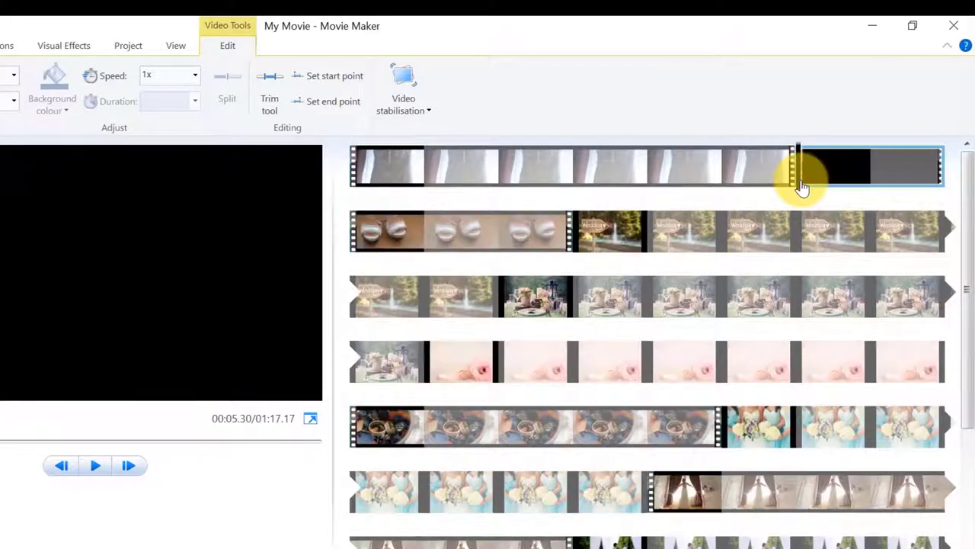
Try the Remove command on the black segment next to the first clip, and undo the removal
{"action": "right_click", "coordinate": [802, 187]}
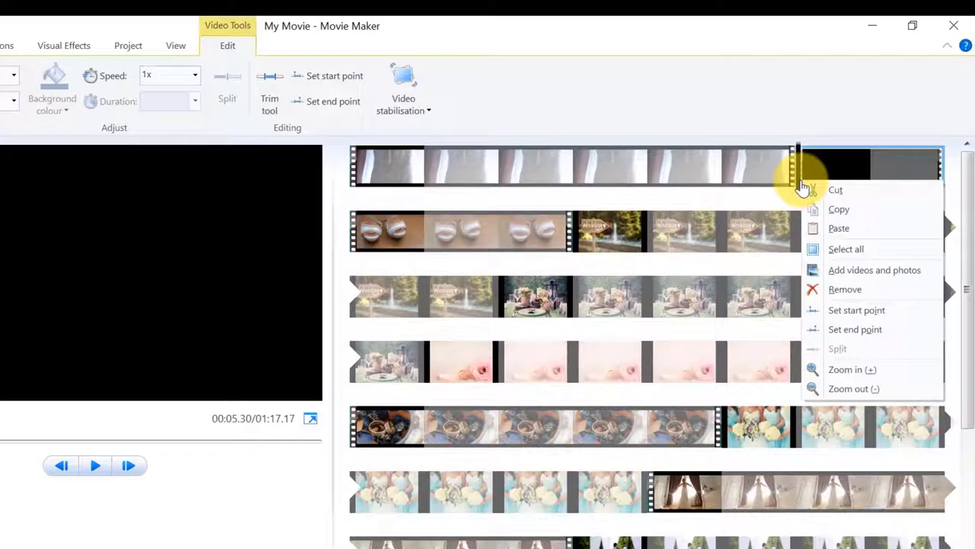
{"action": "left_click", "coordinate": [835, 290]}
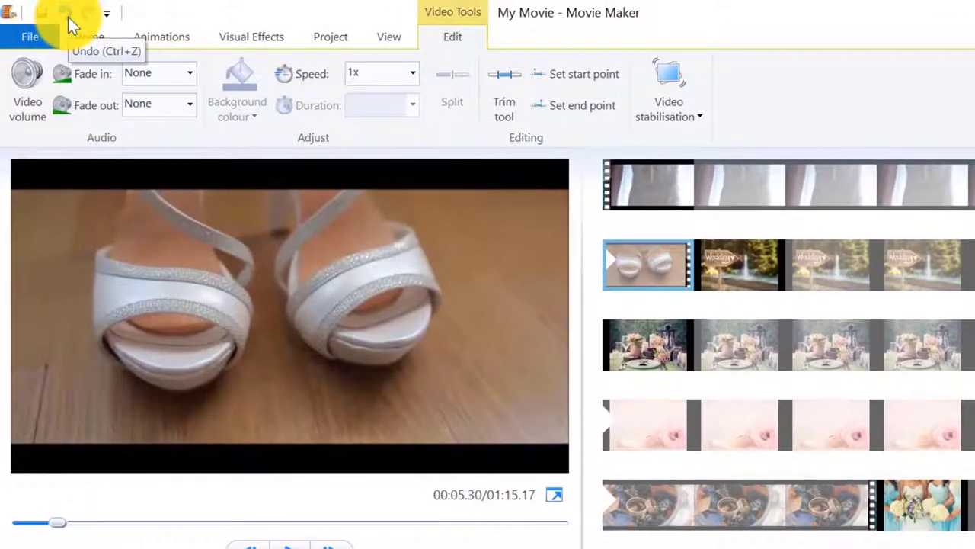
{"action": "left_click", "coordinate": [67, 17]}
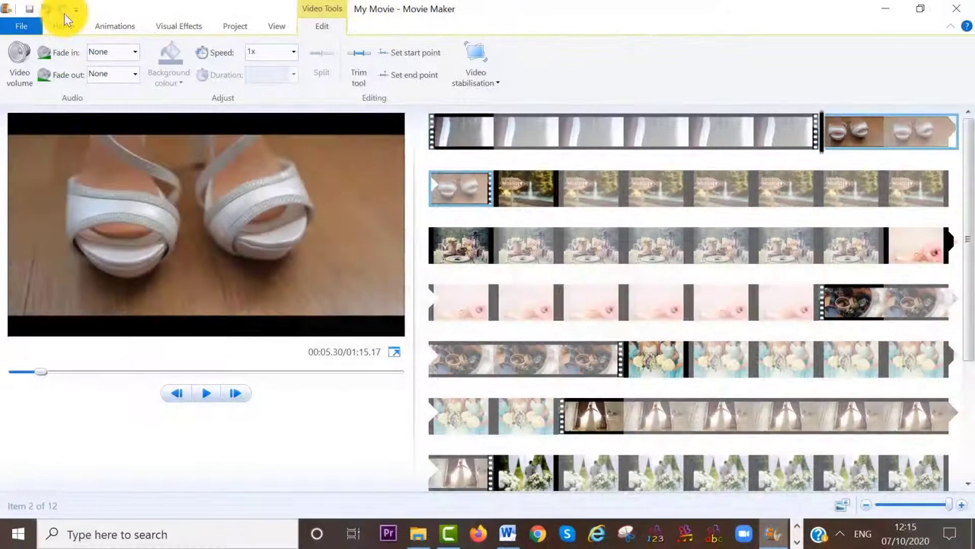
{"action": "key", "text": "ctrl+z"}
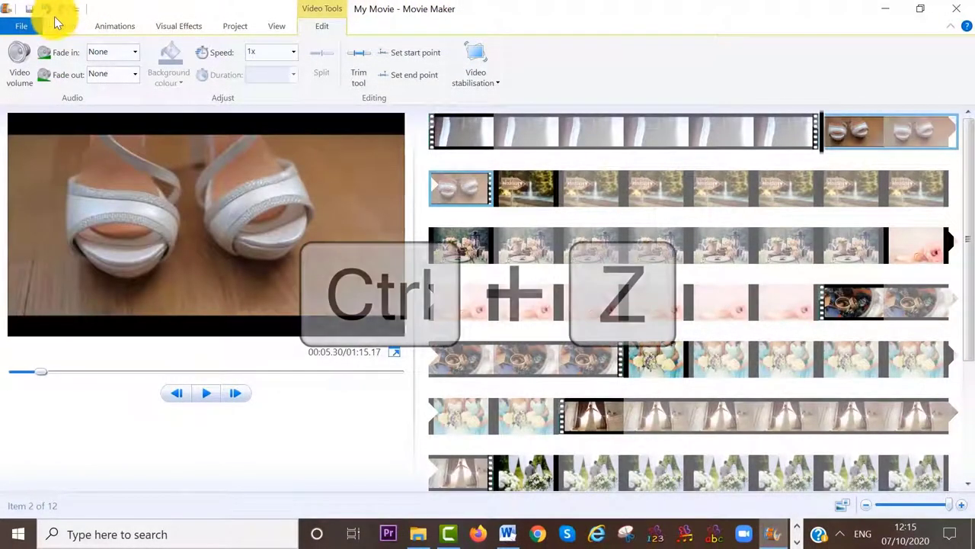
{"action": "left_click", "coordinate": [46, 13]}
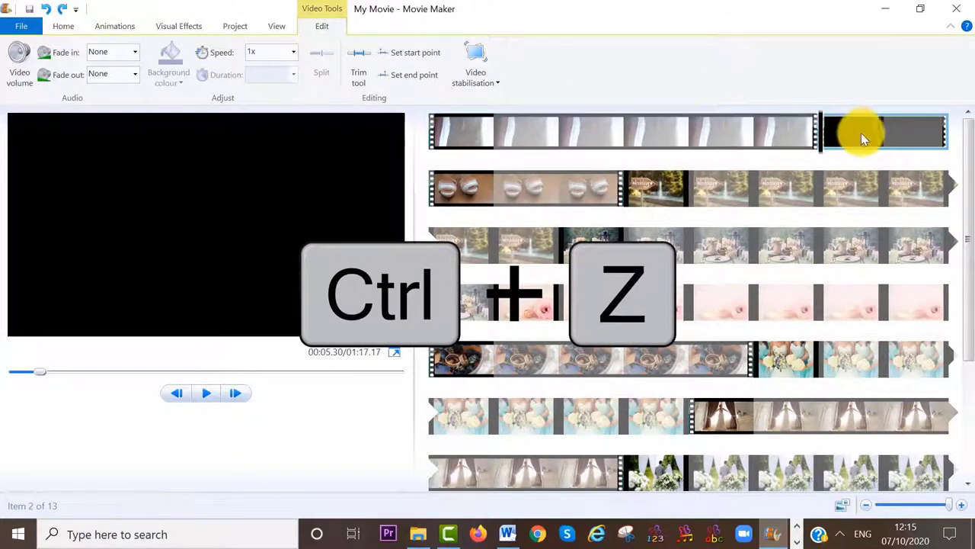
Set the white shoes clip's speed to 2x in the speed up clip project and play it back
{"action": "mouse_move", "coordinate": [881, 137]}
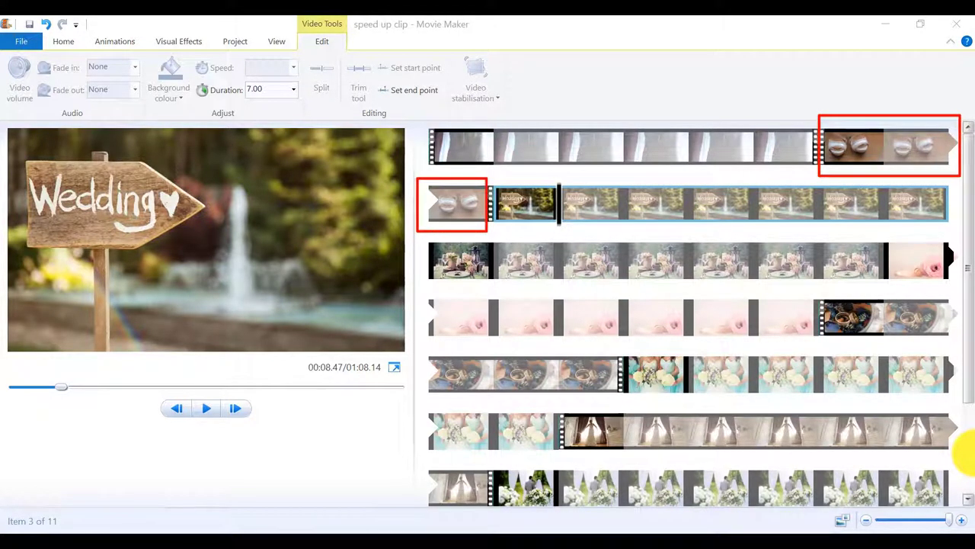
{"action": "left_click", "coordinate": [896, 149]}
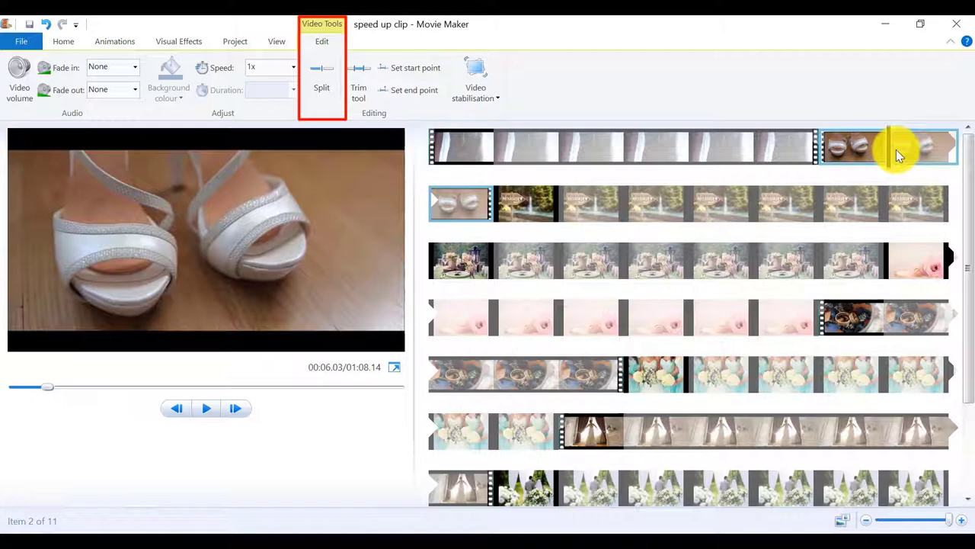
{"action": "left_click", "coordinate": [294, 68]}
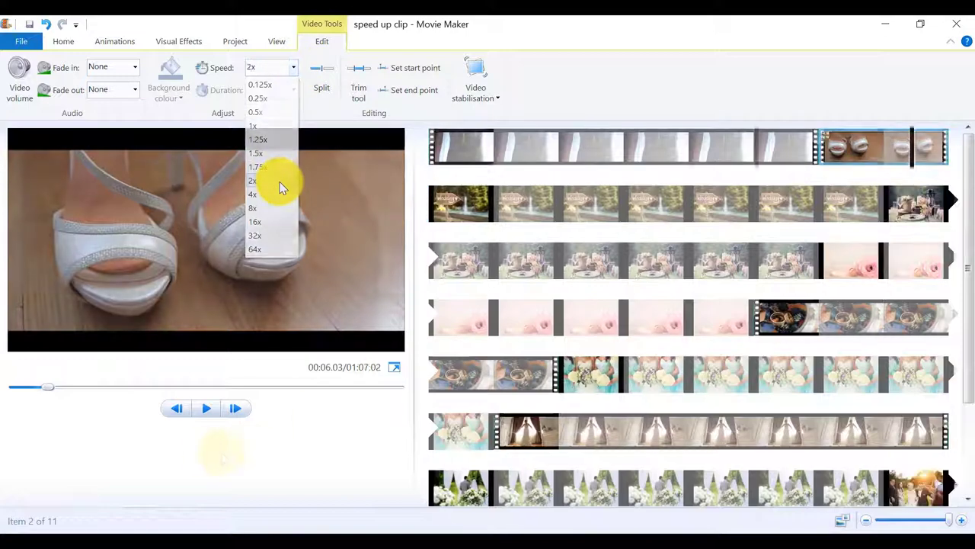
{"action": "left_click", "coordinate": [280, 181]}
{"action": "left_click", "coordinate": [202, 409]}
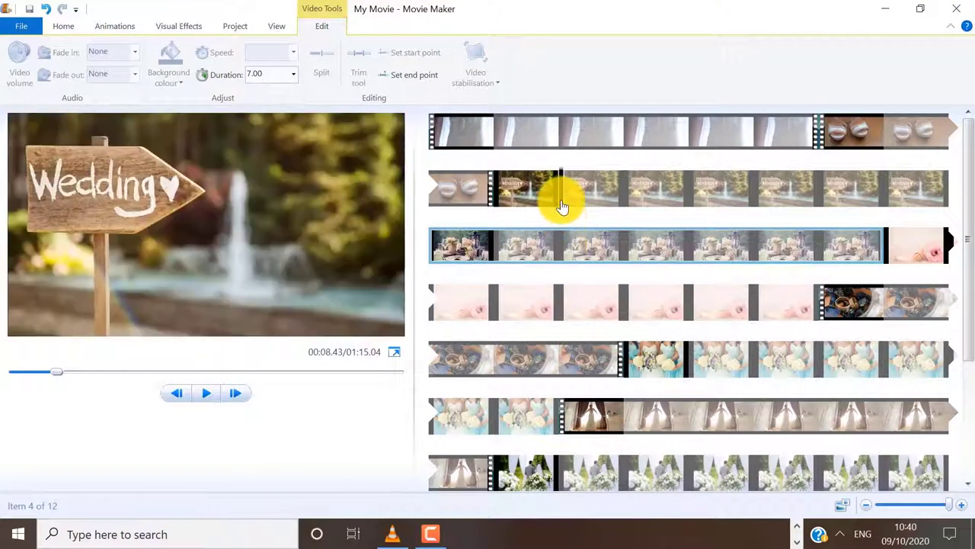
Set the wedding sign photo's display duration to 2 seconds
{"action": "left_click", "coordinate": [561, 206]}
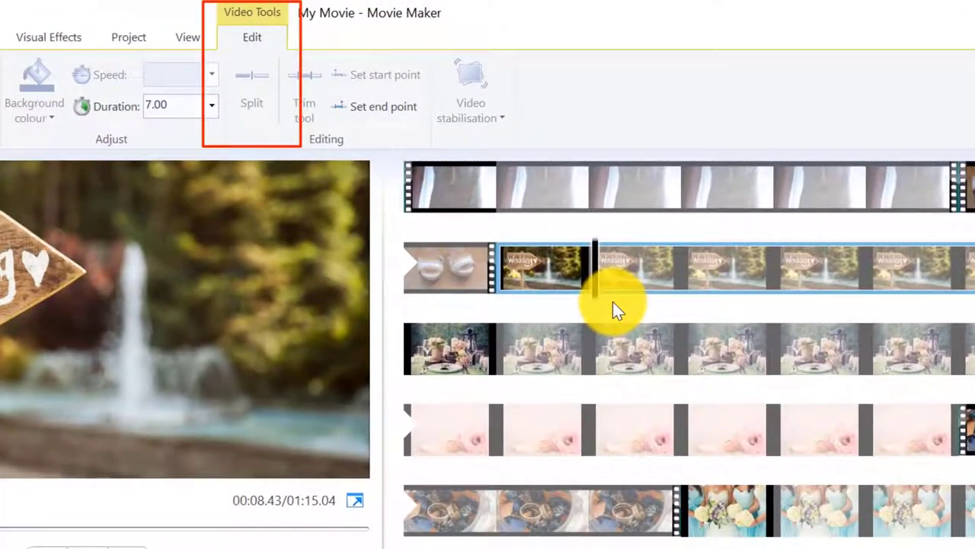
{"action": "left_click", "coordinate": [619, 286]}
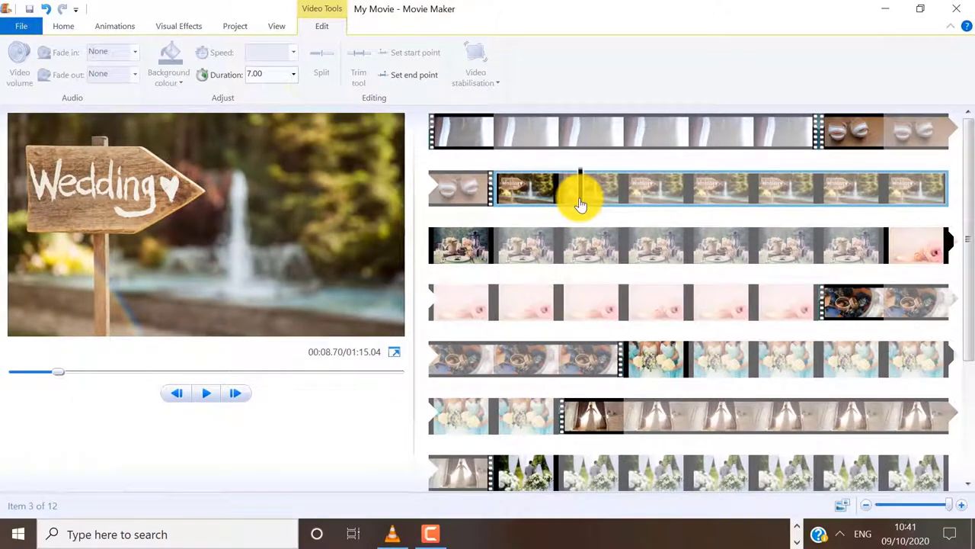
{"action": "left_click", "coordinate": [293, 74]}
{"action": "left_click", "coordinate": [275, 104]}
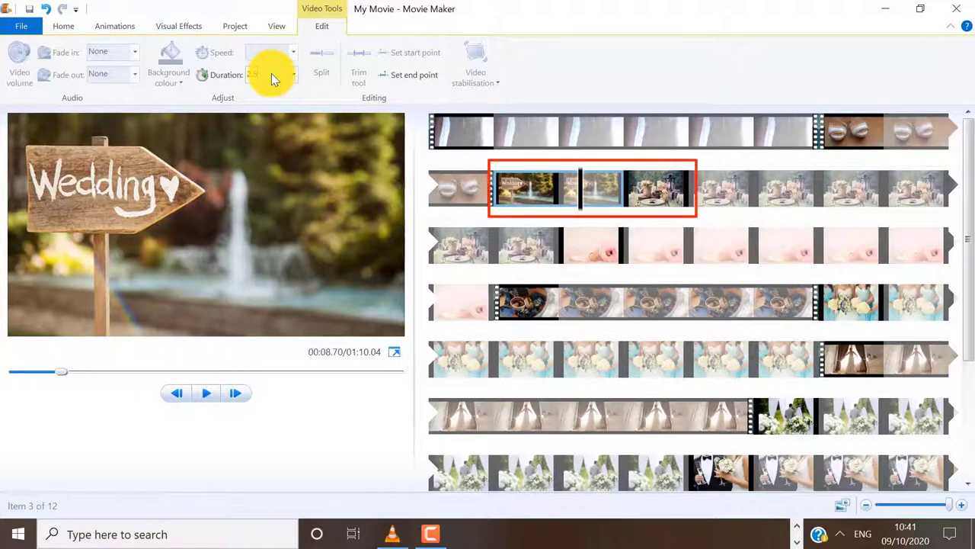
Confirm 2.5 seconds as the wedding sign photo's display duration
{"action": "key", "text": "Return"}
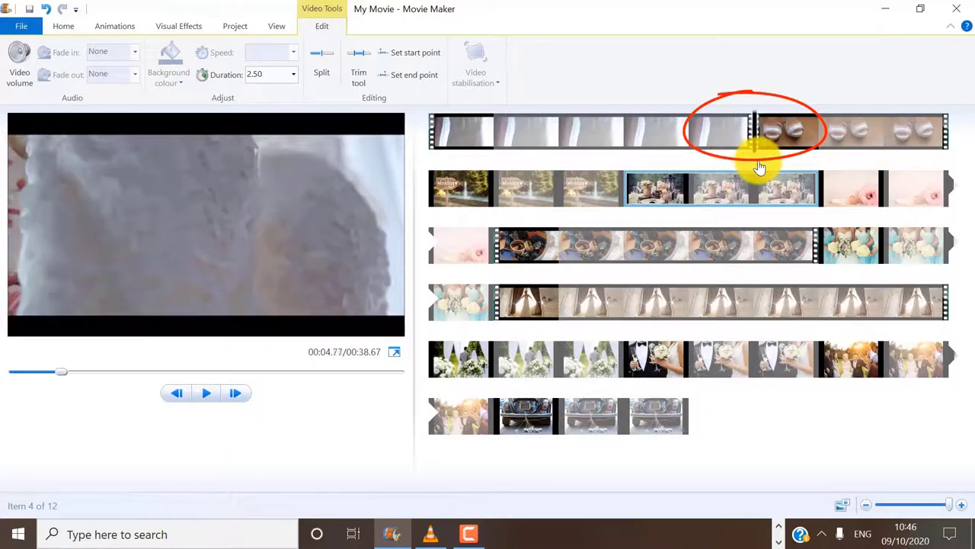
Apply a nested-frame transition from the Dissolves group to the white shoes clip, and extend it to all clips
{"action": "left_click", "coordinate": [771, 166]}
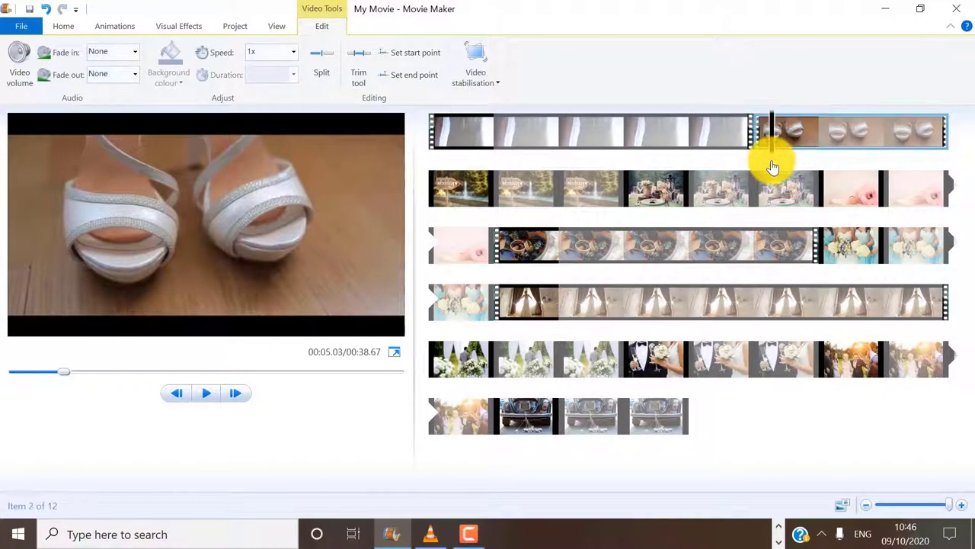
{"action": "left_click", "coordinate": [827, 134]}
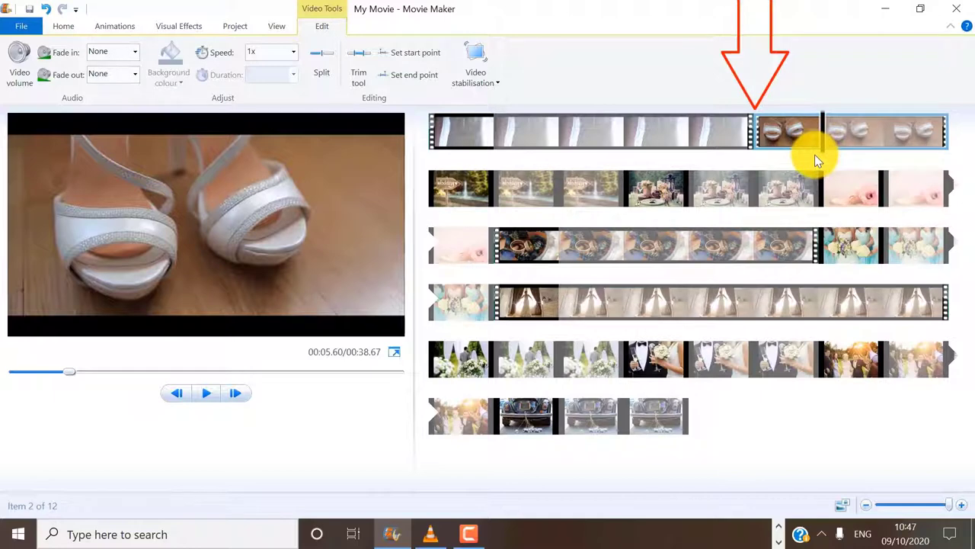
{"action": "left_click", "coordinate": [122, 24]}
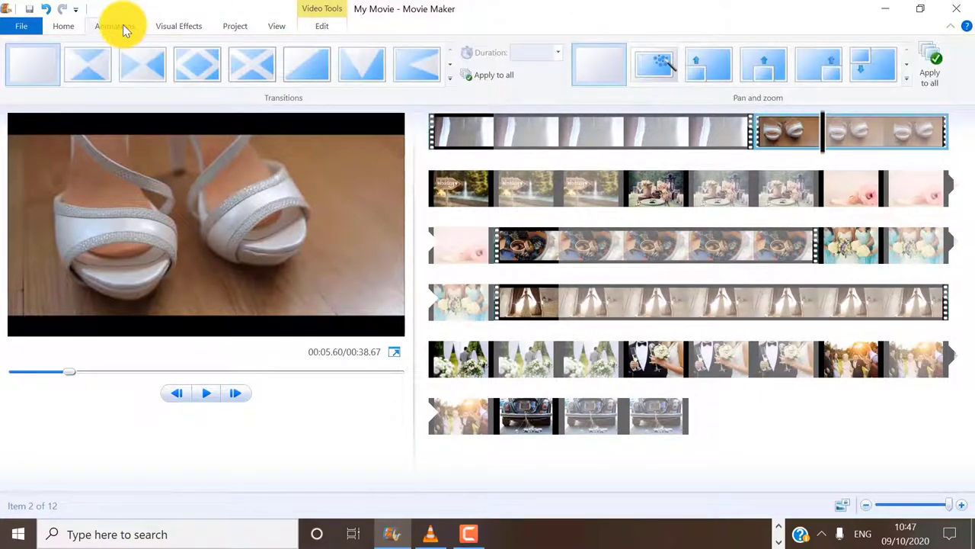
{"action": "left_click", "coordinate": [450, 80]}
{"action": "scroll", "coordinate": [450, 83], "scroll_direction": "down", "scroll_amount": 3}
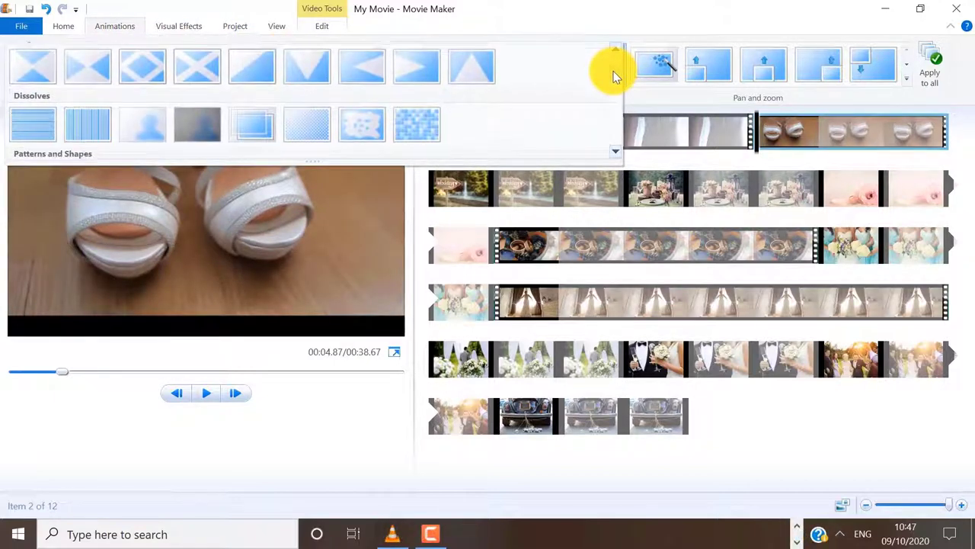
{"action": "scroll", "coordinate": [615, 76], "scroll_direction": "down", "scroll_amount": 1}
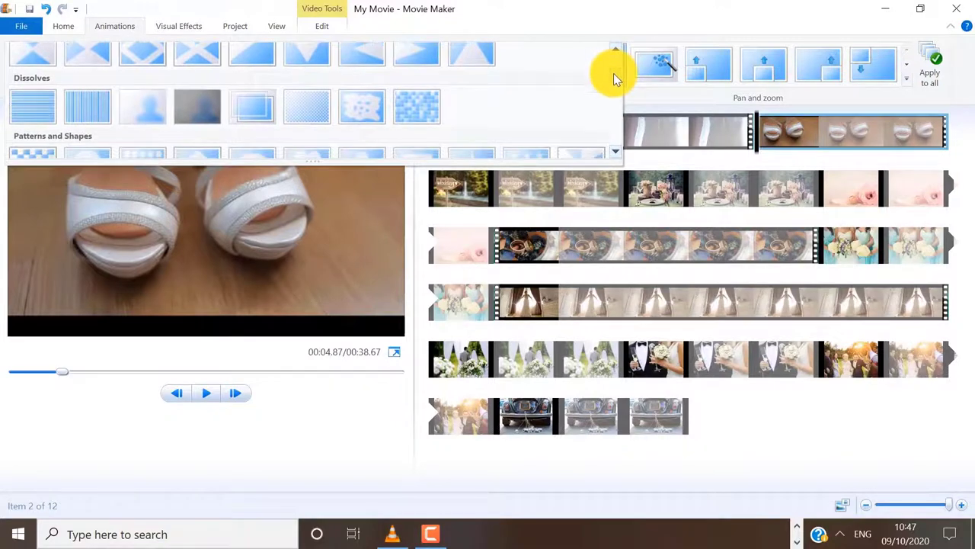
{"action": "scroll", "coordinate": [614, 76], "scroll_direction": "down", "scroll_amount": 2}
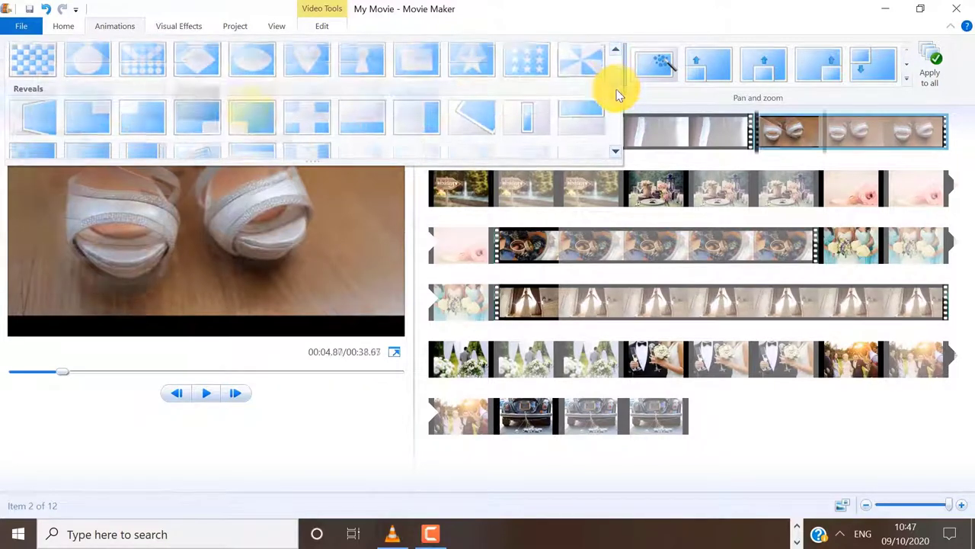
{"action": "scroll", "coordinate": [617, 92], "scroll_direction": "up", "scroll_amount": 2}
{"action": "left_click", "coordinate": [250, 109]}
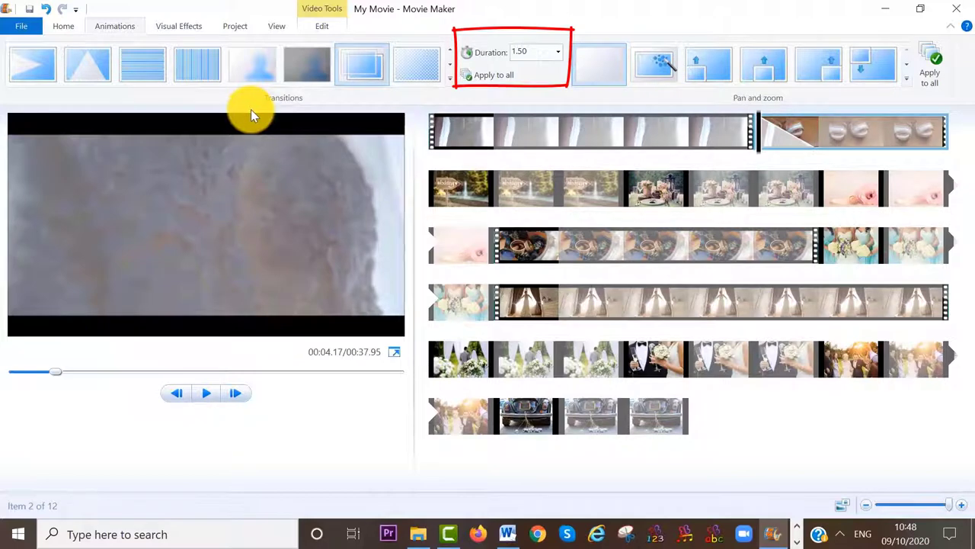
{"action": "left_click", "coordinate": [494, 79]}
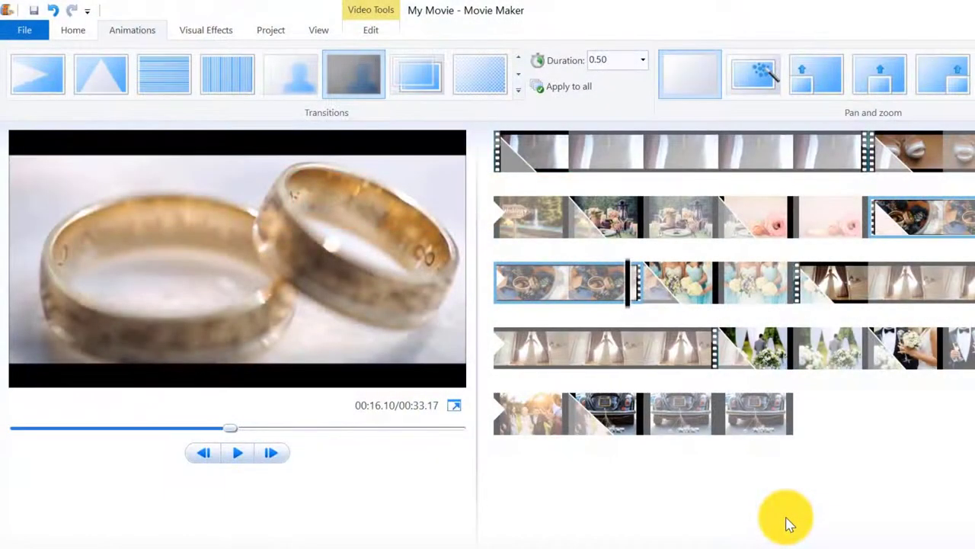
Add the music file BIRDS OF EDEN LOW SOUND at the current point and reposition the track along the timeline
{"action": "left_click", "coordinate": [77, 32]}
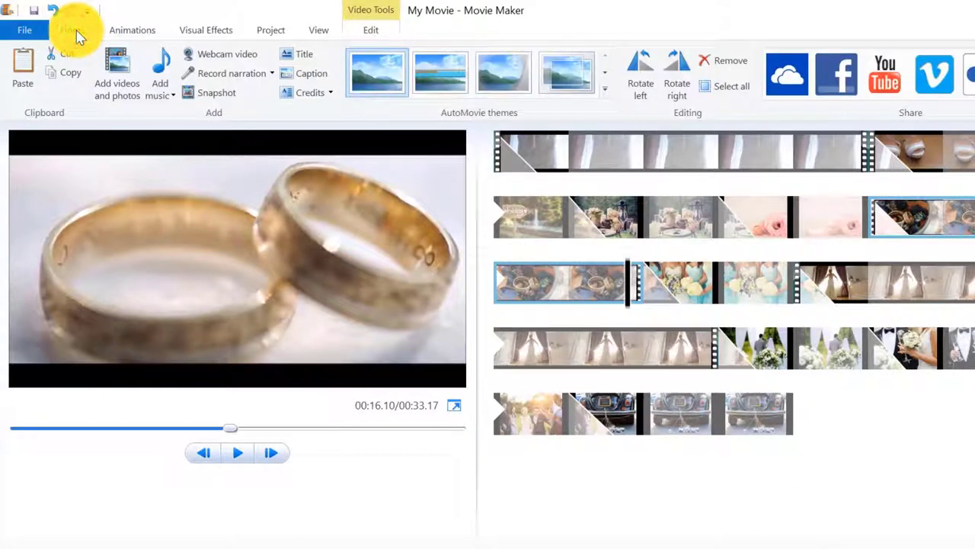
{"action": "left_click", "coordinate": [162, 91]}
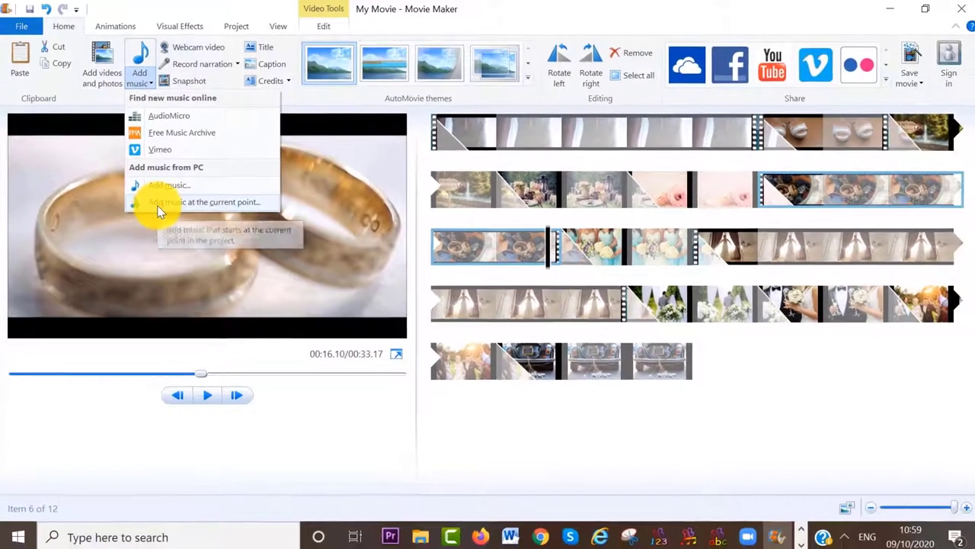
{"action": "left_click", "coordinate": [174, 232]}
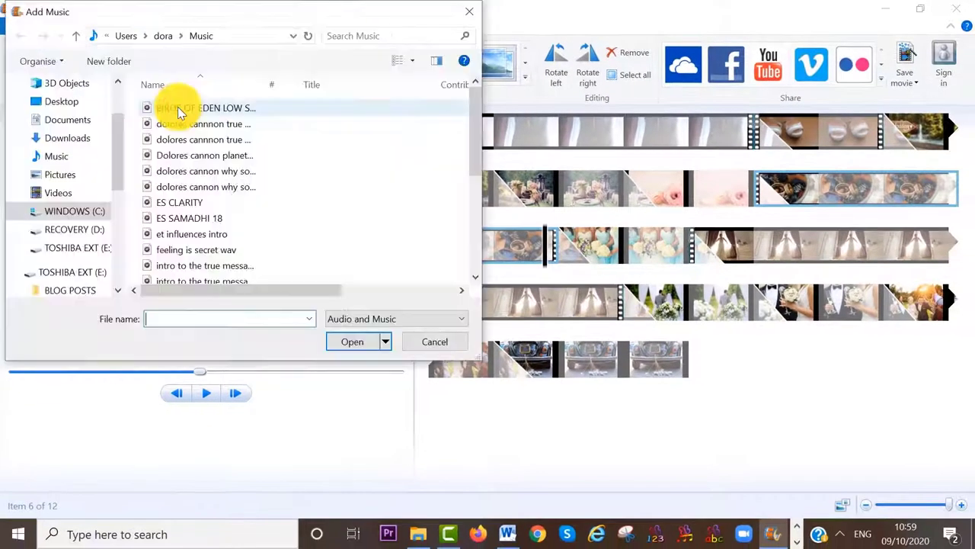
{"action": "left_click", "coordinate": [179, 110]}
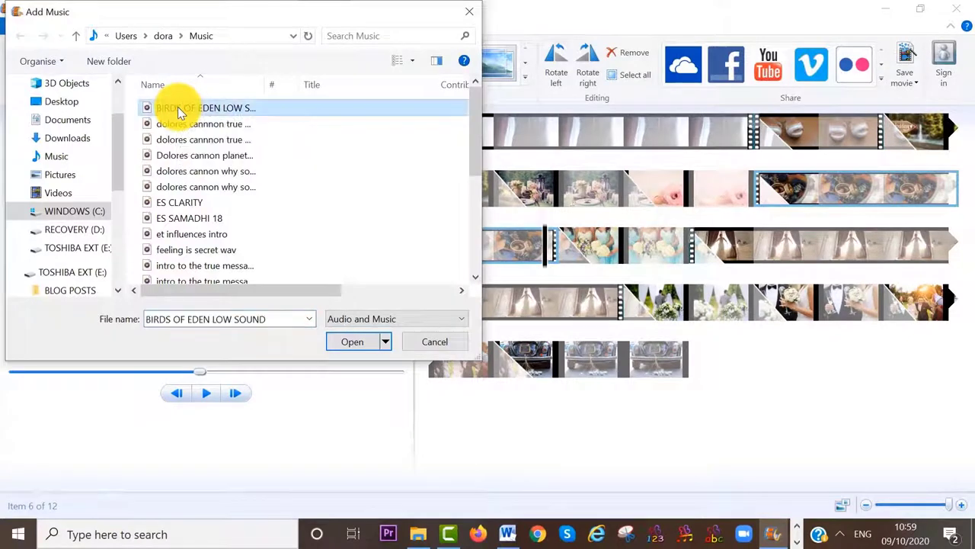
{"action": "left_click", "coordinate": [350, 340]}
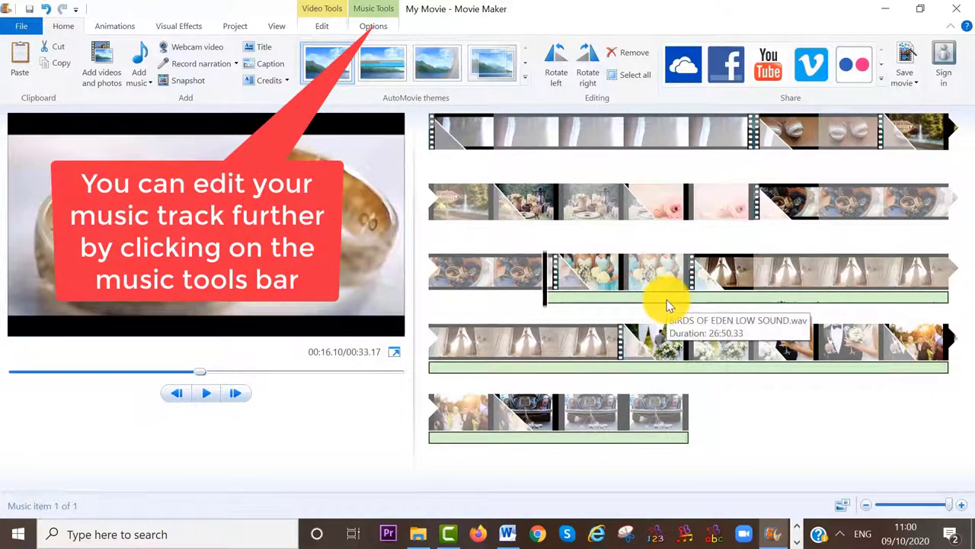
{"action": "left_click_drag", "start_coordinate": [667, 304], "coordinate": [622, 374]}
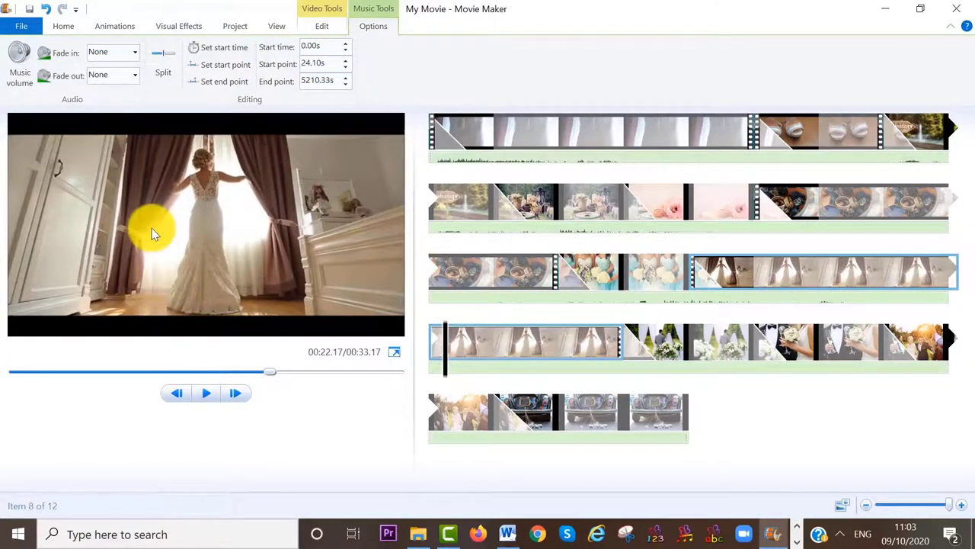
Set the music track's fade in and fade out to Slow, and play the movie
{"action": "left_click", "coordinate": [457, 155]}
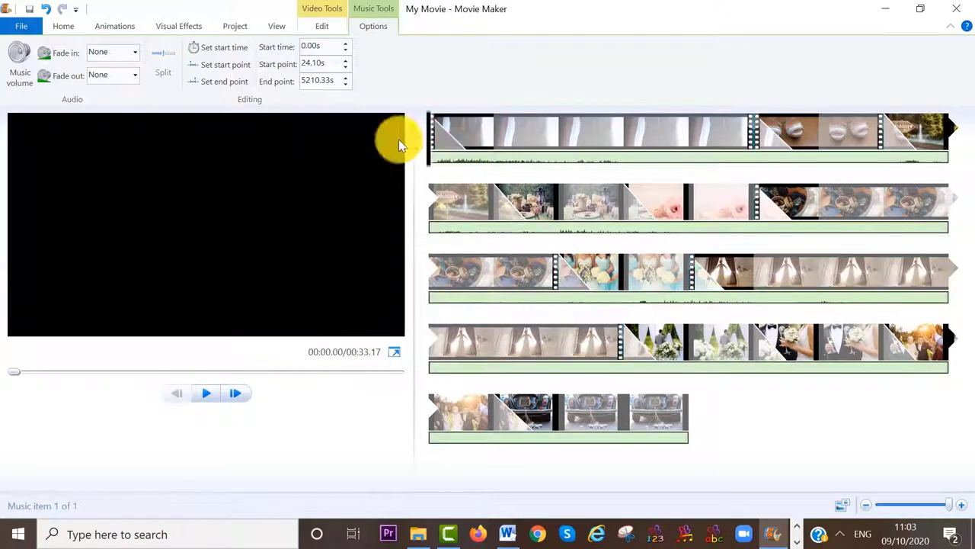
{"action": "left_click", "coordinate": [137, 55]}
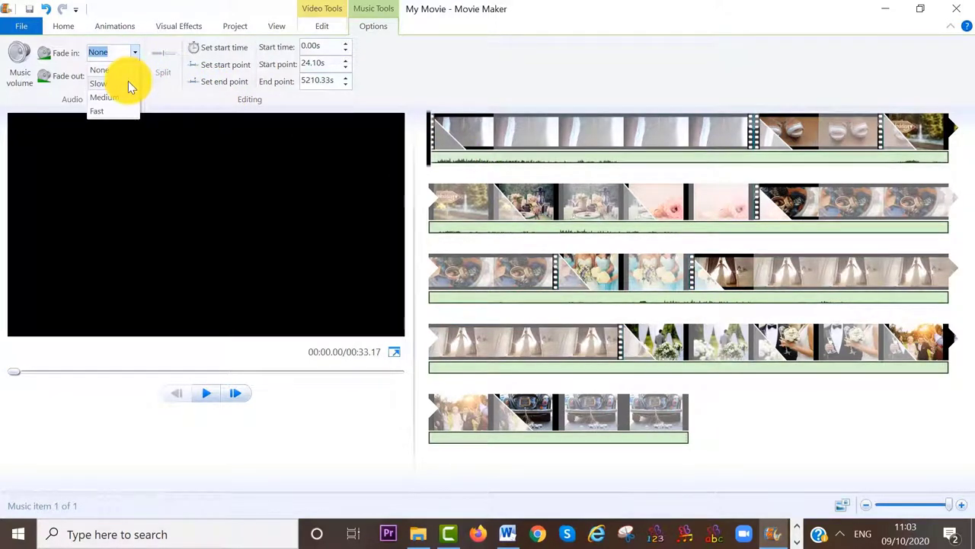
{"action": "left_click", "coordinate": [128, 80]}
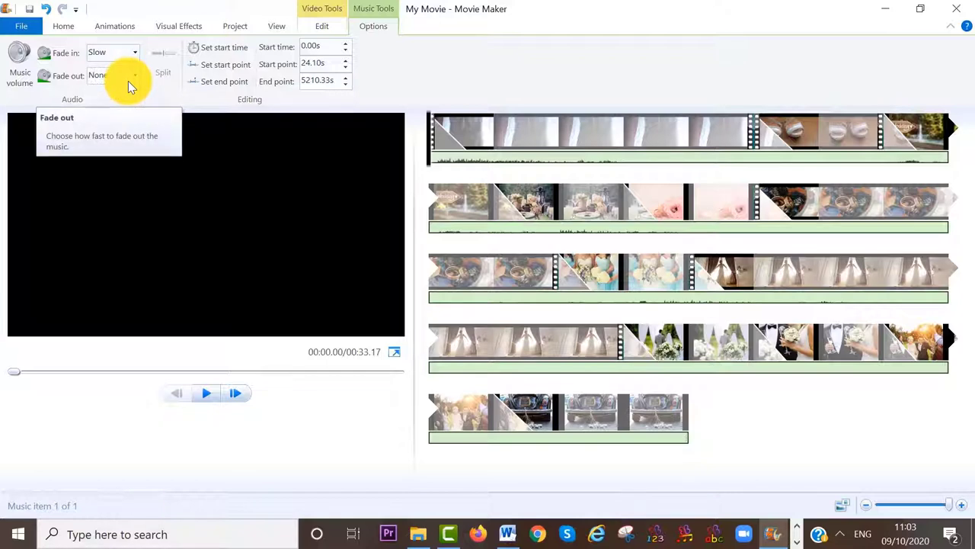
{"action": "left_click", "coordinate": [135, 76]}
{"action": "left_click", "coordinate": [115, 98]}
{"action": "left_click", "coordinate": [205, 393]}
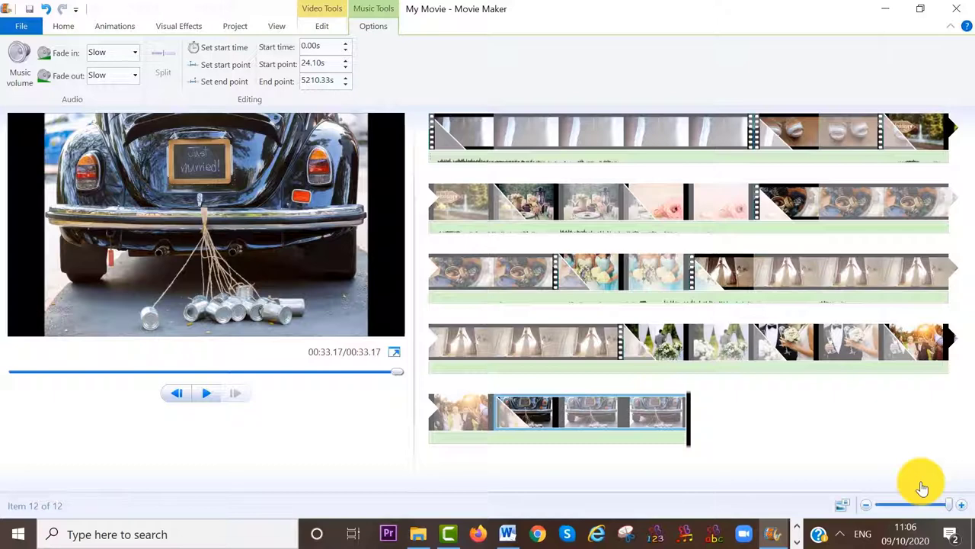
Add a caption reading 03/10/2020 near the start of the first clip, at 0.67 seconds
{"action": "left_click", "coordinate": [66, 26]}
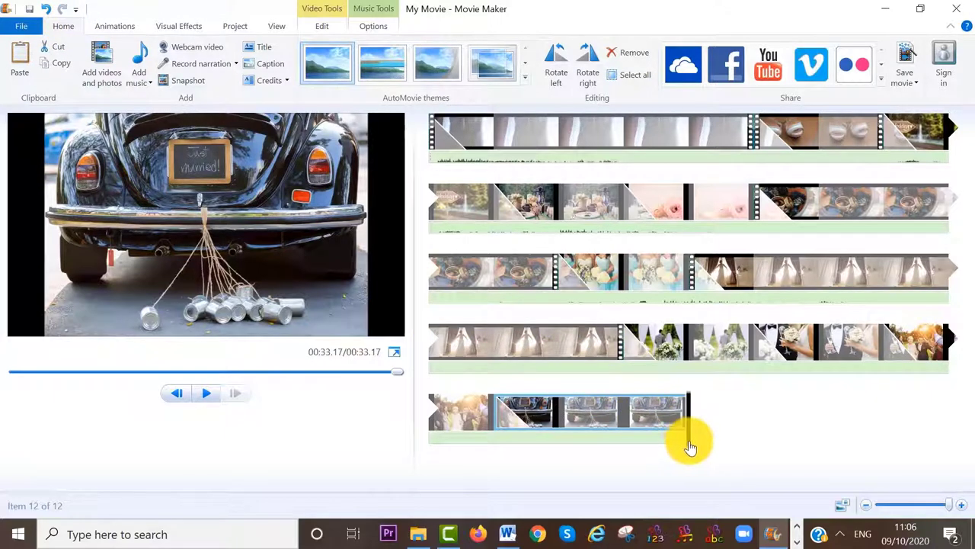
{"action": "mouse_move", "coordinate": [688, 442]}
{"action": "left_mouse_down"}
{"action": "mouse_move", "coordinate": [651, 341]}
{"action": "mouse_move", "coordinate": [555, 195]}
{"action": "mouse_move", "coordinate": [524, 171]}
{"action": "mouse_move", "coordinate": [467, 172]}
{"action": "mouse_move", "coordinate": [480, 170]}
{"action": "left_mouse_up"}
{"action": "left_click", "coordinate": [481, 170]}
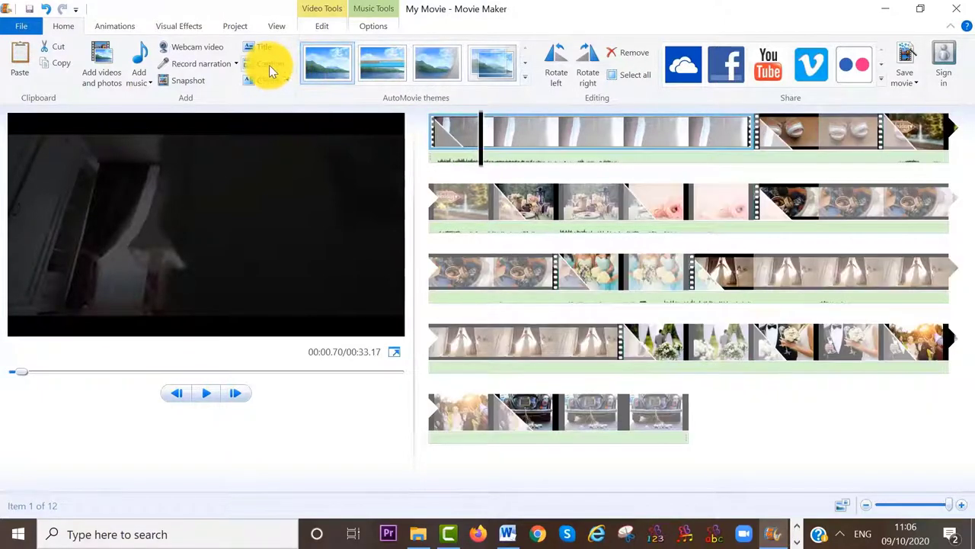
{"action": "left_click", "coordinate": [269, 64]}
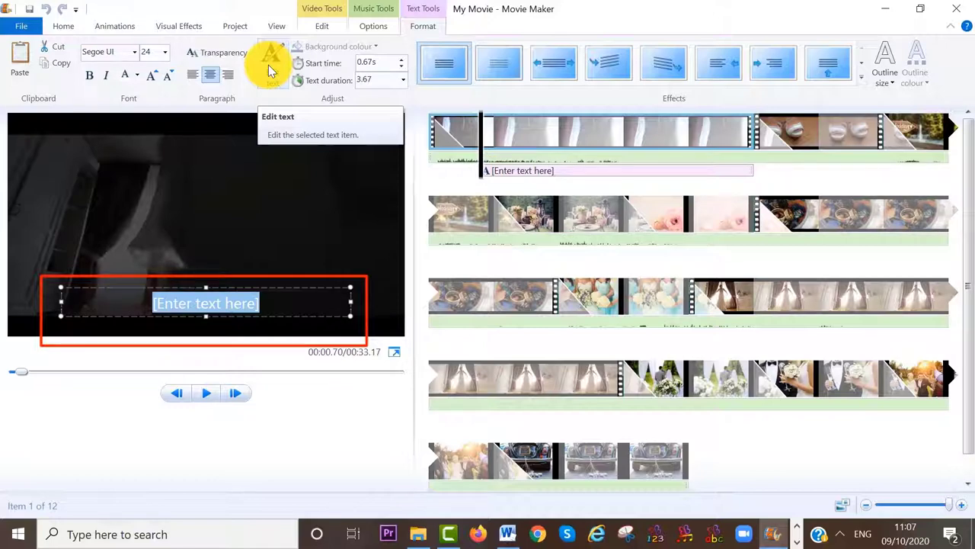
{"action": "type", "text": "03/10"}
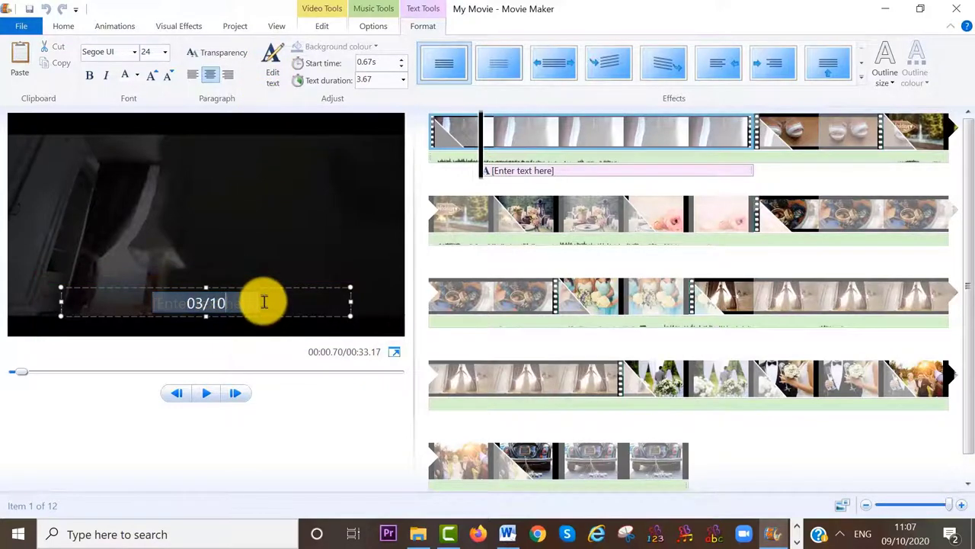
{"action": "type", "text": "/2020"}
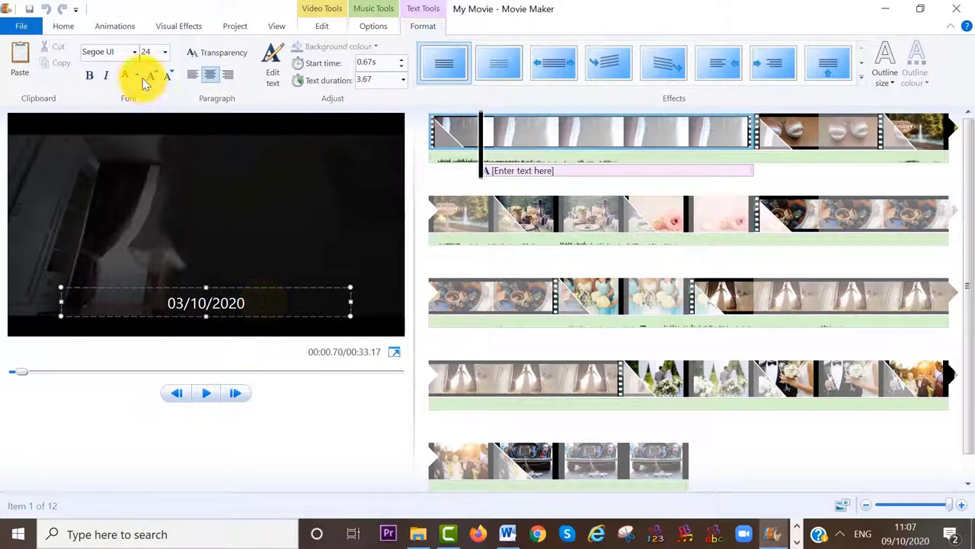
Format the date caption in Prestige Elite Std at size 26 and set its text duration to 3 seconds
{"action": "left_click", "coordinate": [135, 55]}
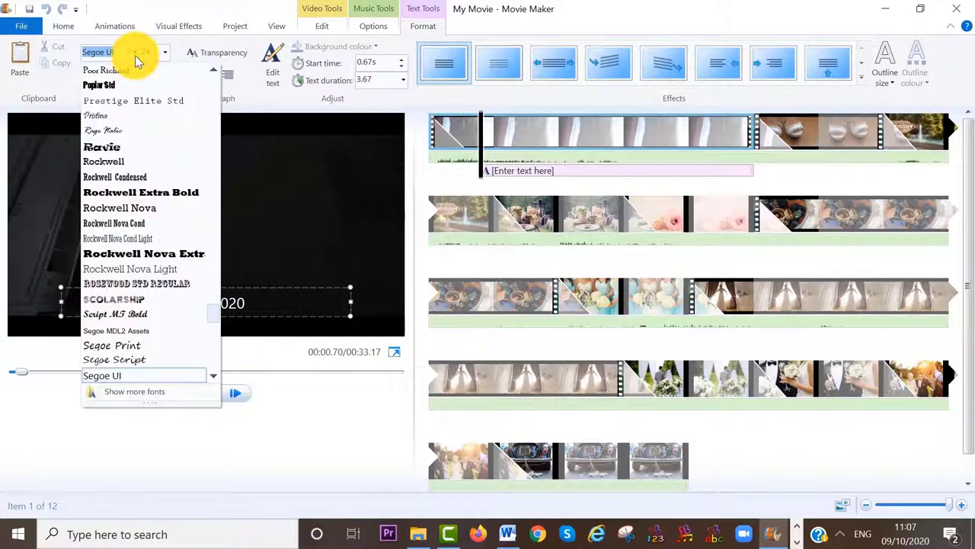
{"action": "left_click", "coordinate": [133, 100]}
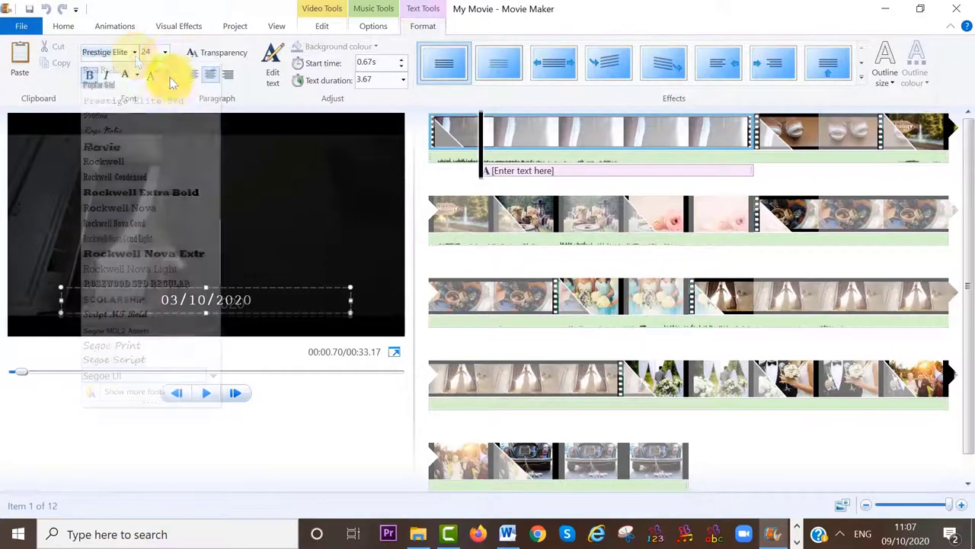
{"action": "left_click", "coordinate": [165, 54]}
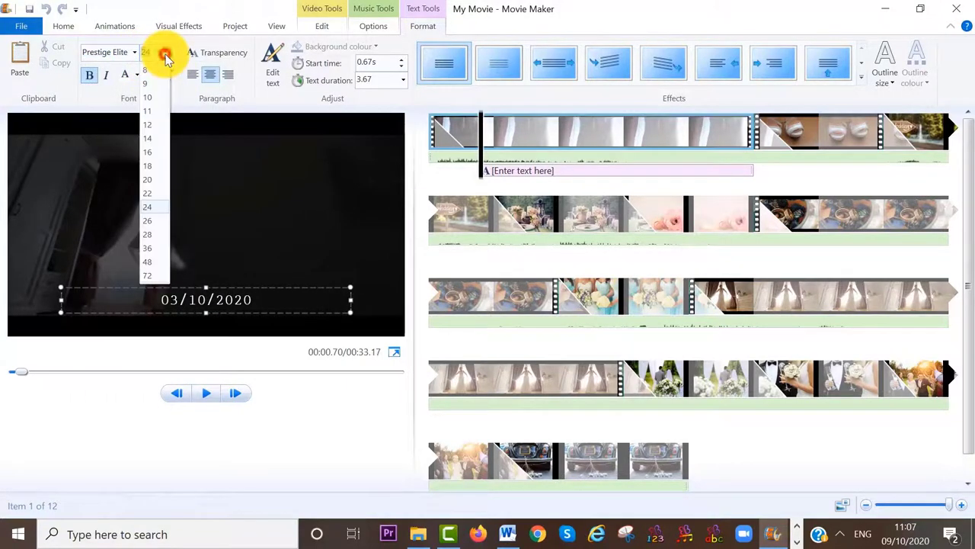
{"action": "left_click", "coordinate": [154, 219]}
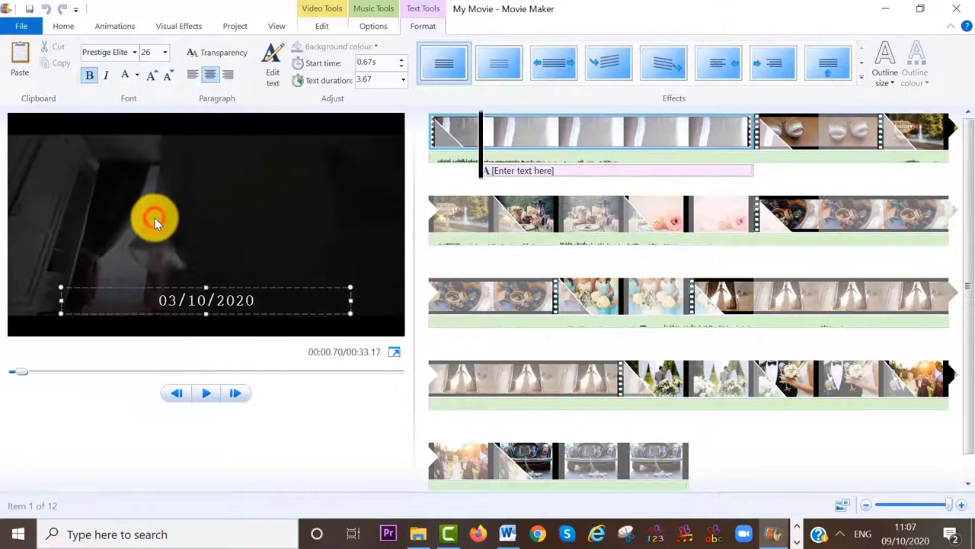
{"action": "left_click", "coordinate": [404, 81]}
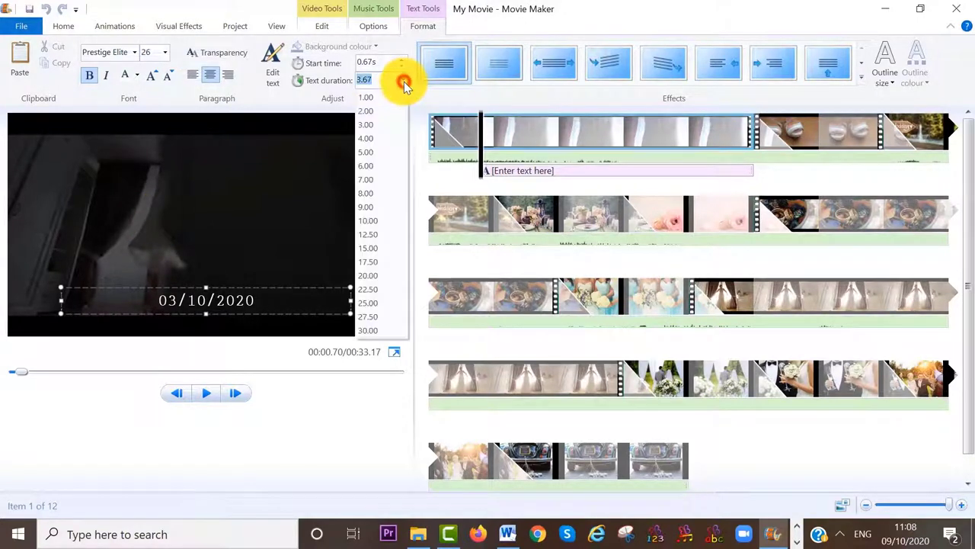
{"action": "left_click", "coordinate": [383, 125]}
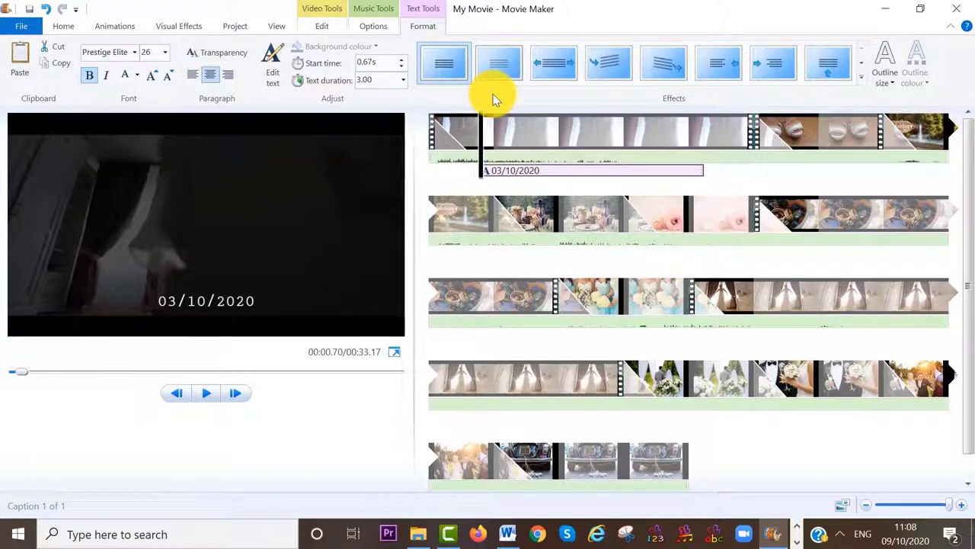
Give the date caption the fading text effect and a narrow outline, and play the movie from the start
{"action": "left_click", "coordinate": [499, 80]}
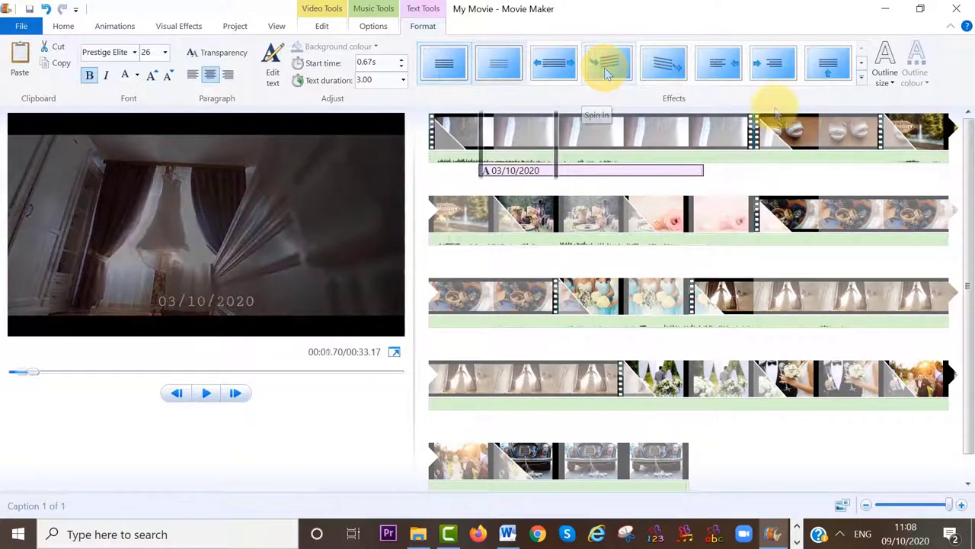
{"action": "left_click", "coordinate": [889, 76]}
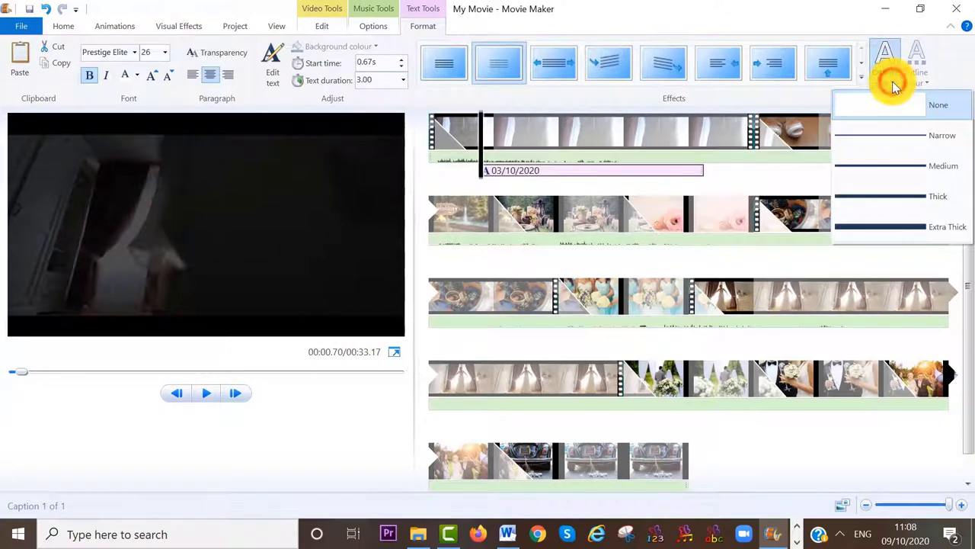
{"action": "left_click", "coordinate": [895, 131]}
{"action": "left_click", "coordinate": [435, 121]}
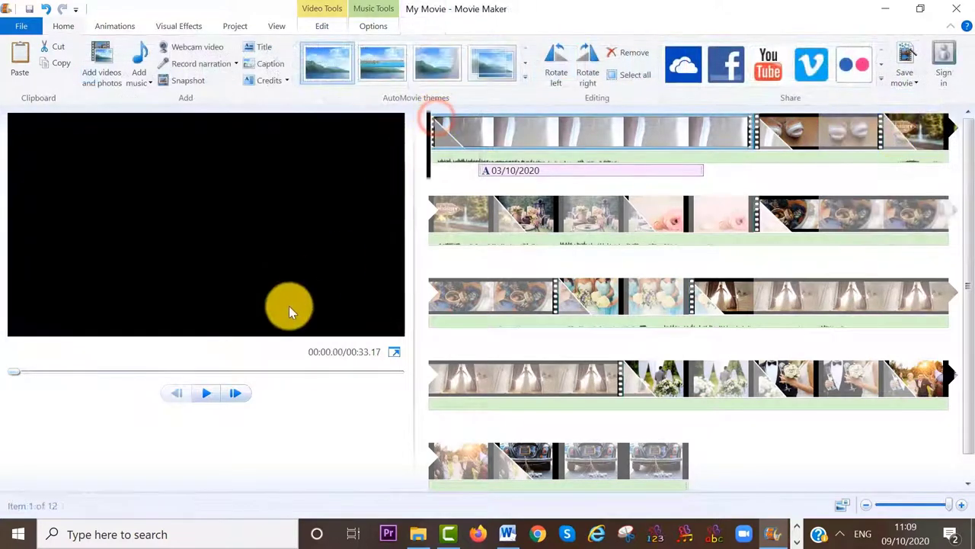
{"action": "left_click", "coordinate": [213, 394]}
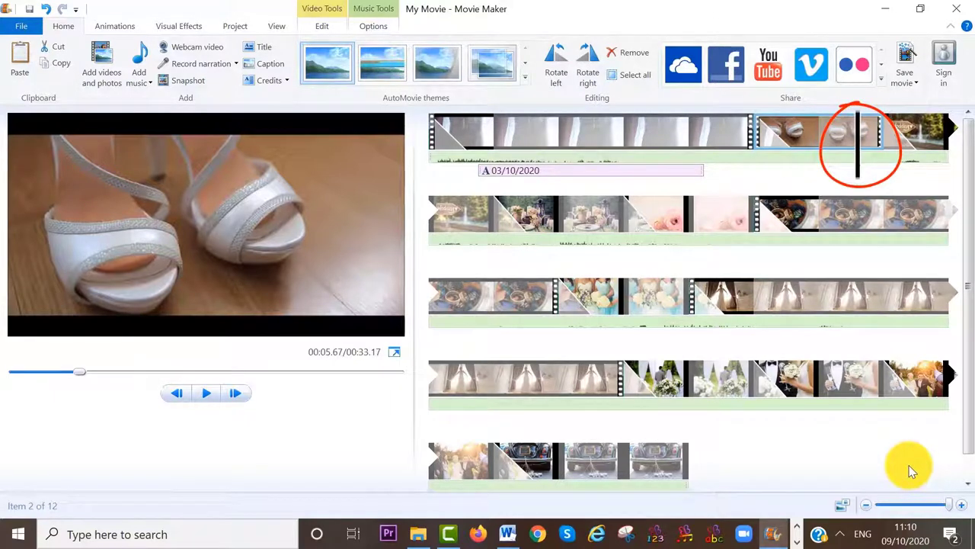
Save a snapshot of the wedding shoes frame at 5.67 seconds as a PNG named "weddding shoes" in Pictures, and play the movie from it
{"action": "left_click", "coordinate": [184, 79]}
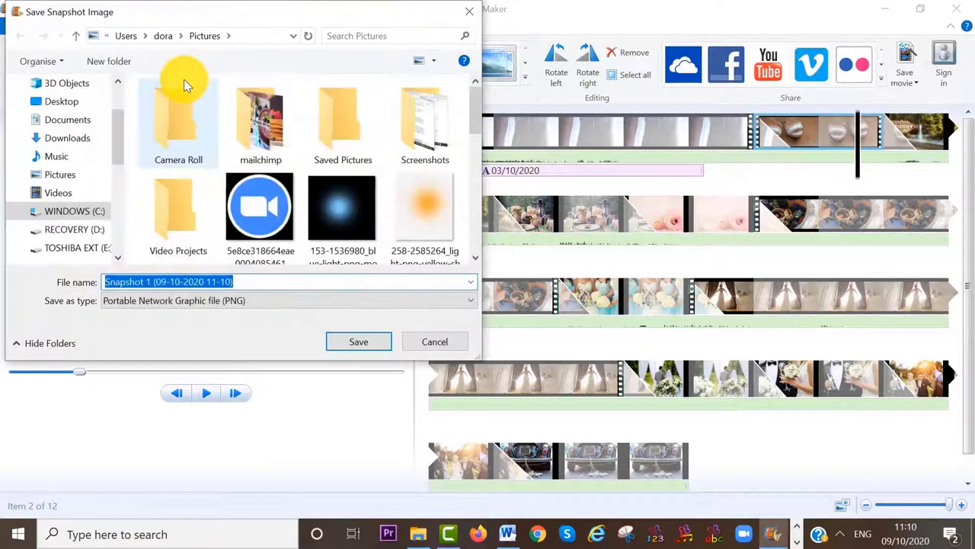
{"action": "type", "text": "we"}
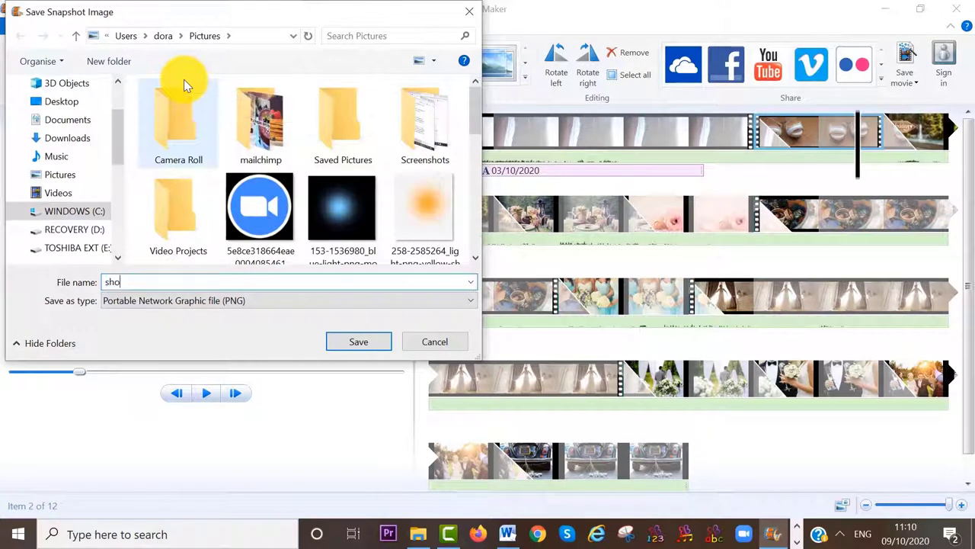
{"action": "key", "text": "BackSpace"}
{"action": "key", "text": "BackSpace"}
{"action": "type", "text": "wee"}
{"action": "key", "text": "BackSpace"}
{"action": "type", "text": "ddding shoes"}
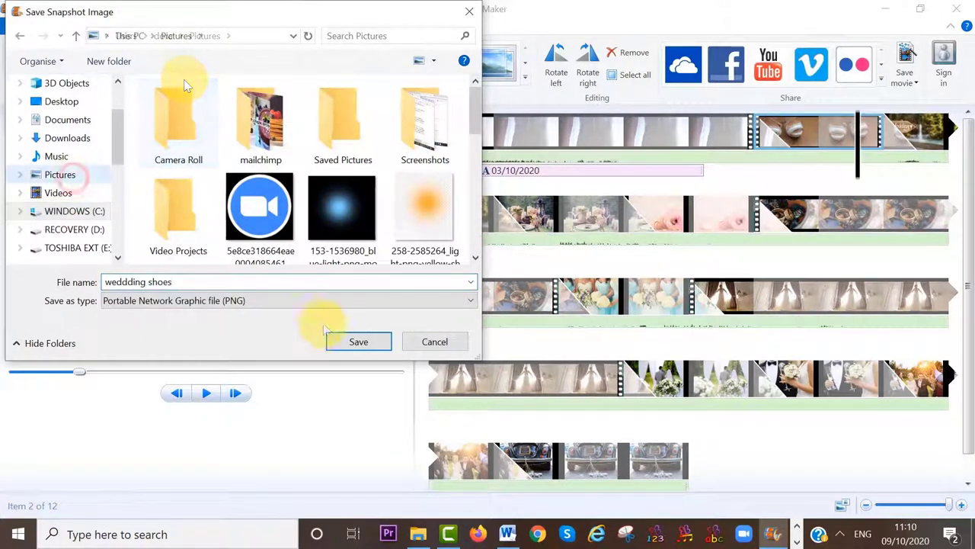
{"action": "left_click", "coordinate": [357, 342]}
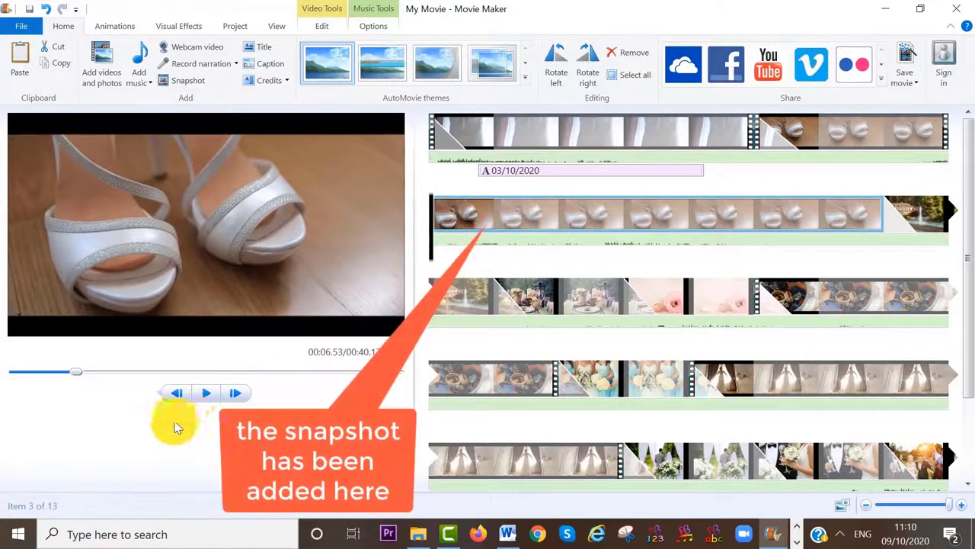
{"action": "left_click", "coordinate": [202, 394]}
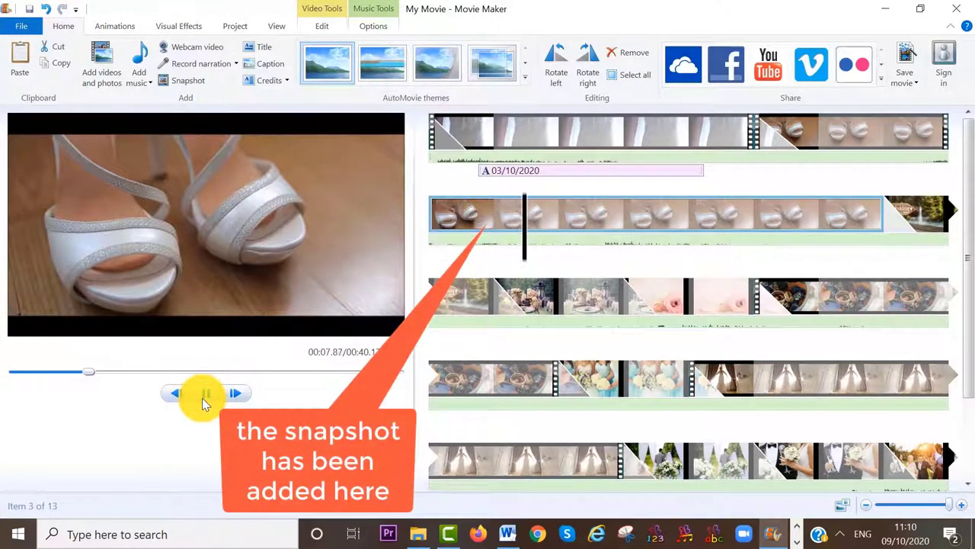
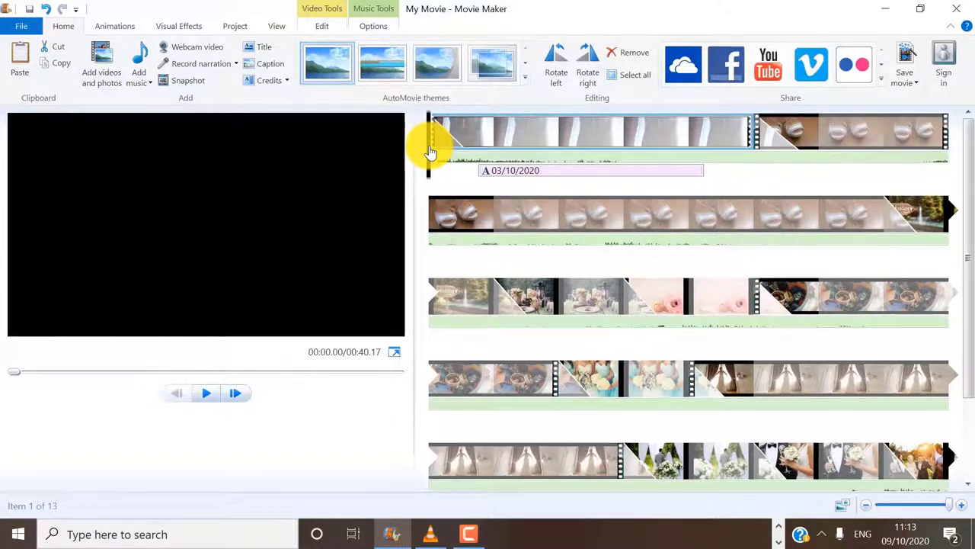
Add an opening title reading WEDDING DAY with the couple's names, apply the Cinematic - burst 1 text effect, and play it
{"action": "left_click", "coordinate": [266, 55]}
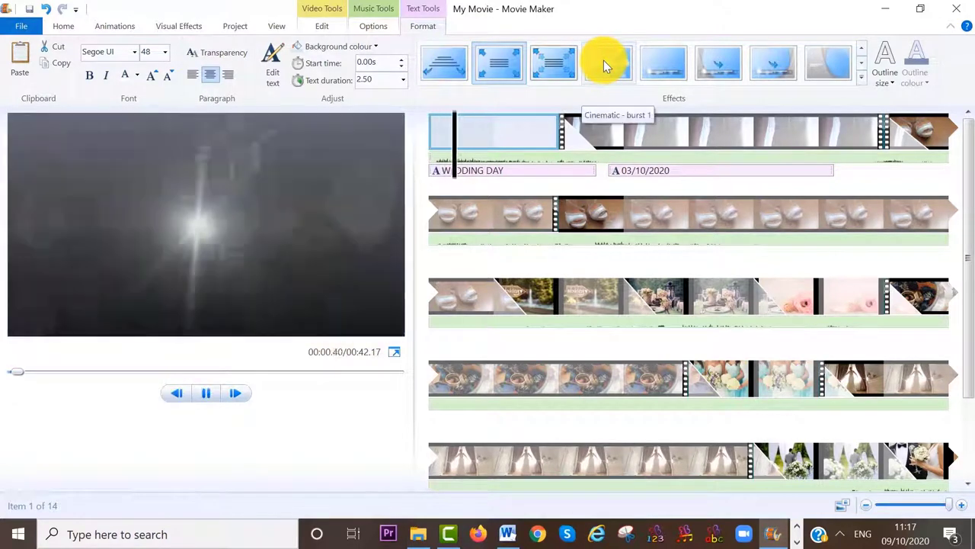
{"action": "left_click", "coordinate": [603, 60]}
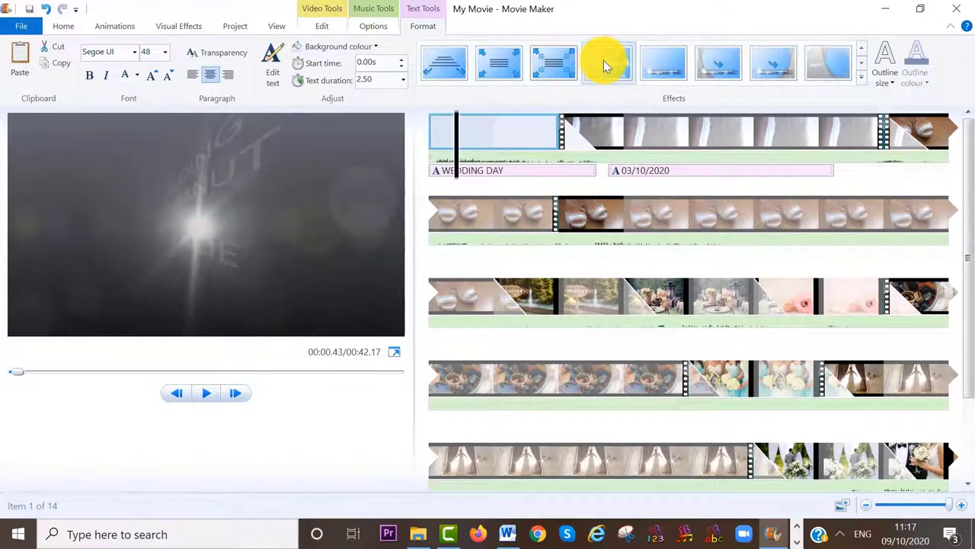
{"action": "left_click", "coordinate": [204, 396]}
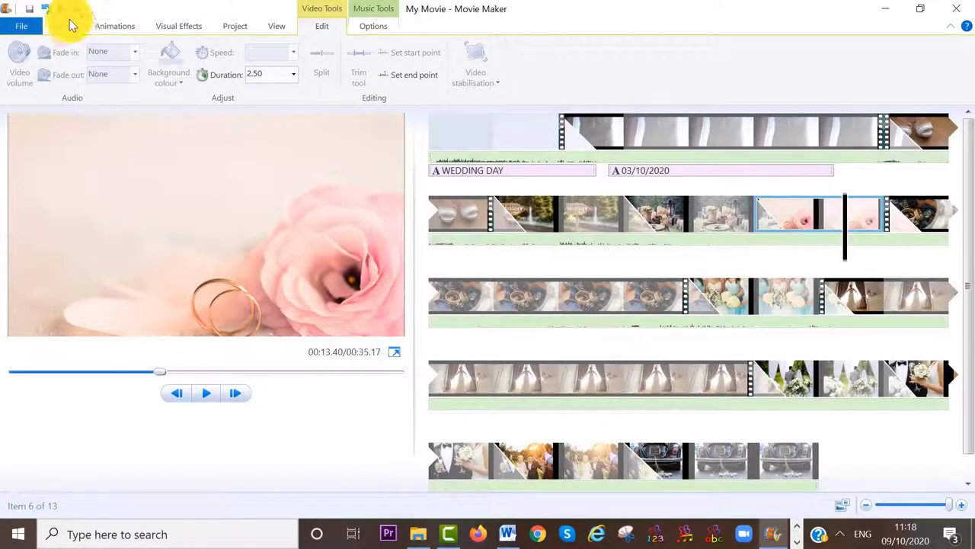
Add a Director credit at the end of the movie, after the car clip, with a pale blue background colour
{"action": "left_click", "coordinate": [64, 28]}
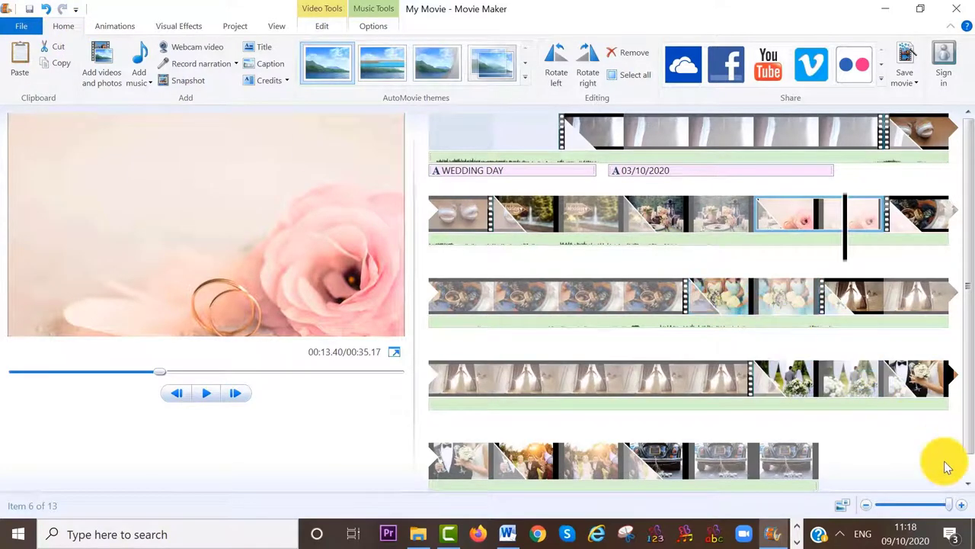
{"action": "left_click_drag", "start_coordinate": [848, 253], "coordinate": [795, 475]}
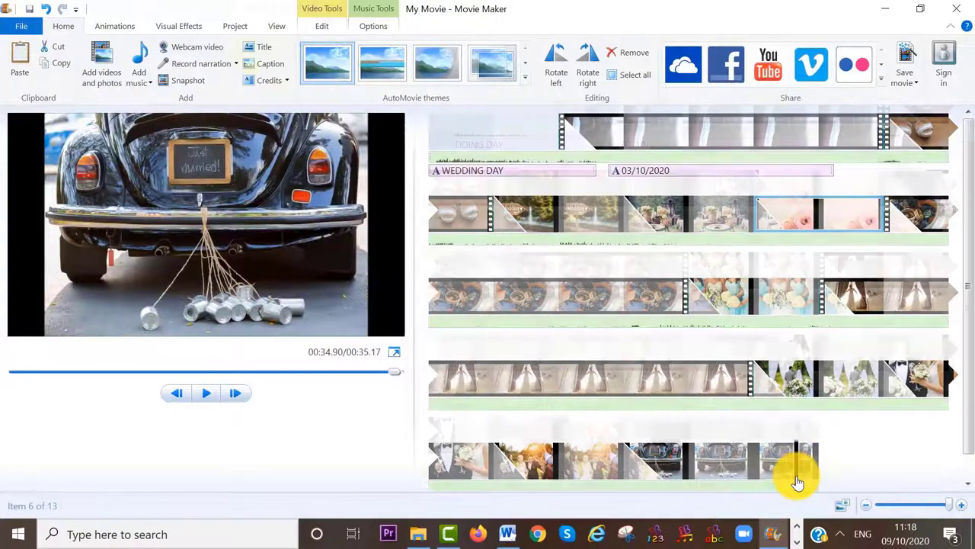
{"action": "left_click", "coordinate": [286, 82]}
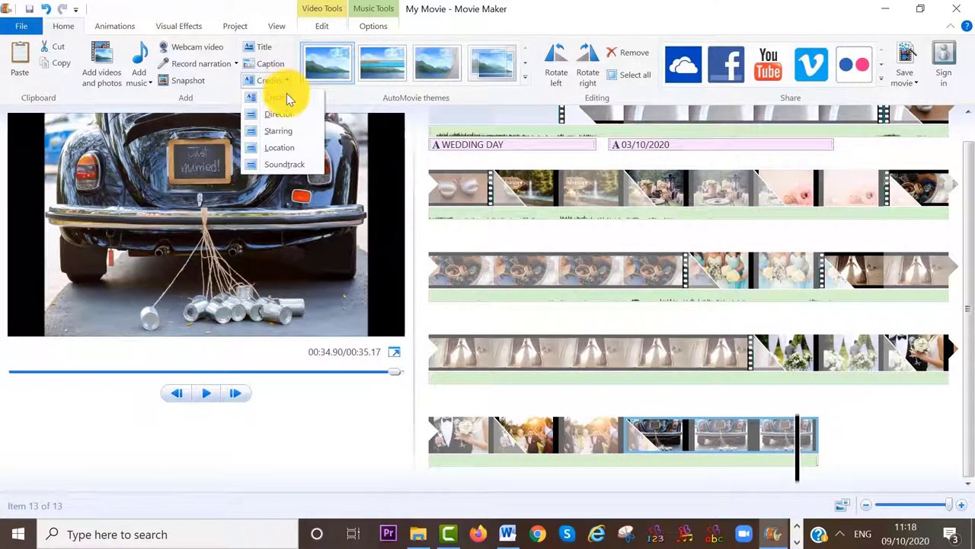
{"action": "left_click", "coordinate": [287, 114]}
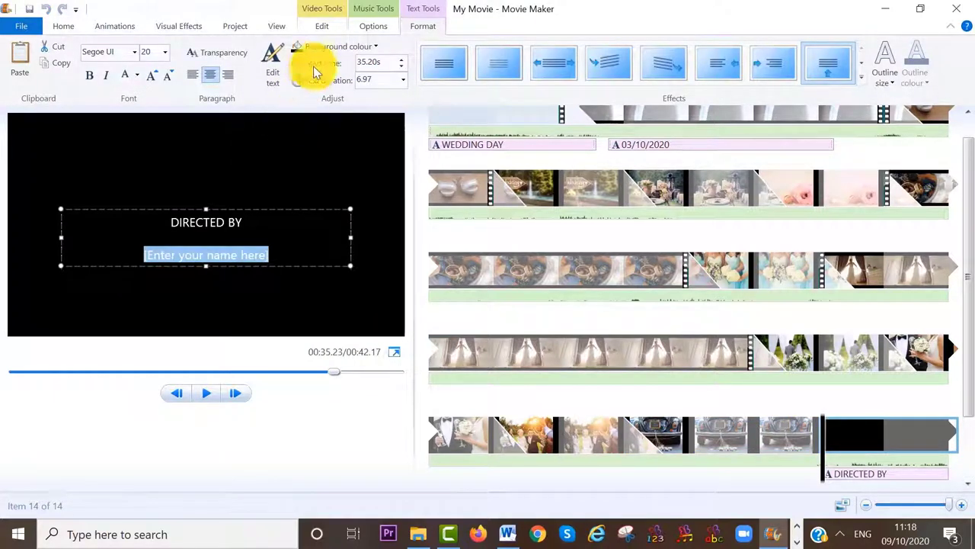
{"action": "left_click", "coordinate": [327, 46]}
{"action": "left_click", "coordinate": [337, 113]}
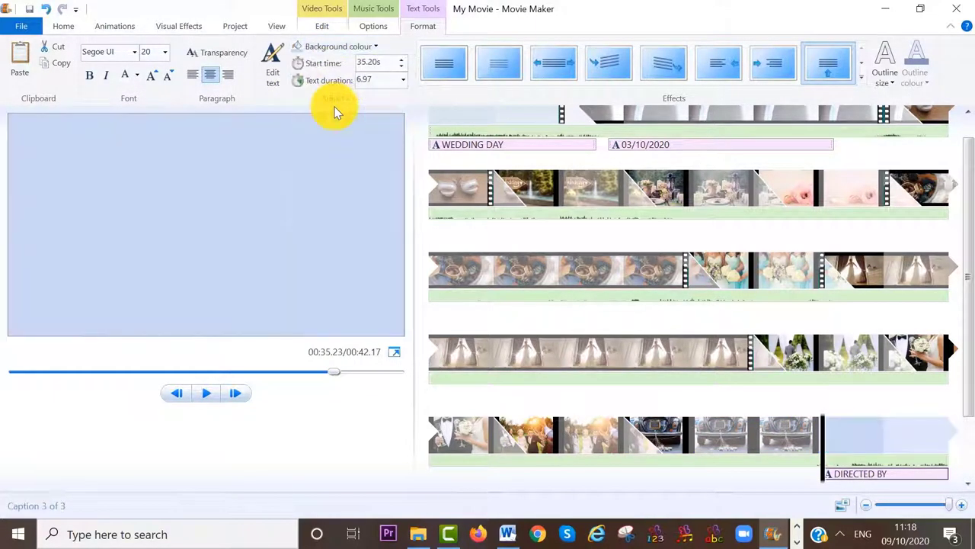
Set the duration of the director credit clip to 2.00 seconds and select its DIRECTED BY caption
{"action": "left_click_drag", "start_coordinate": [966, 265], "coordinate": [971, 304]}
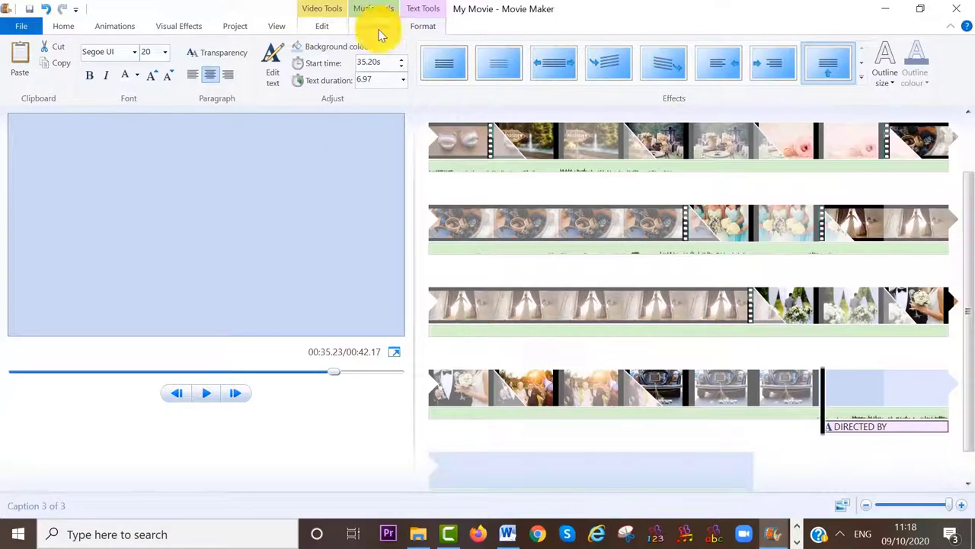
{"action": "left_click", "coordinate": [322, 26]}
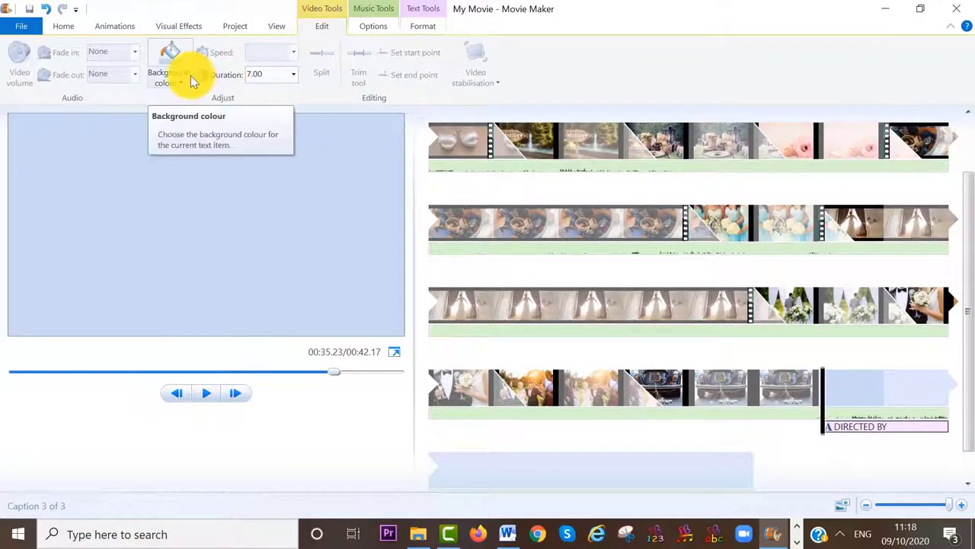
{"action": "left_click", "coordinate": [293, 76]}
{"action": "left_click", "coordinate": [274, 111]}
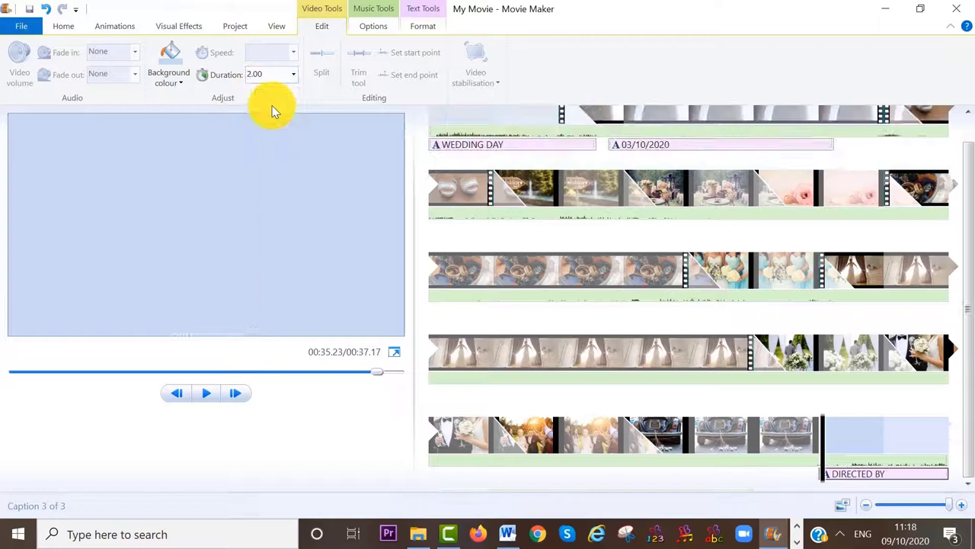
{"action": "left_click", "coordinate": [875, 473]}
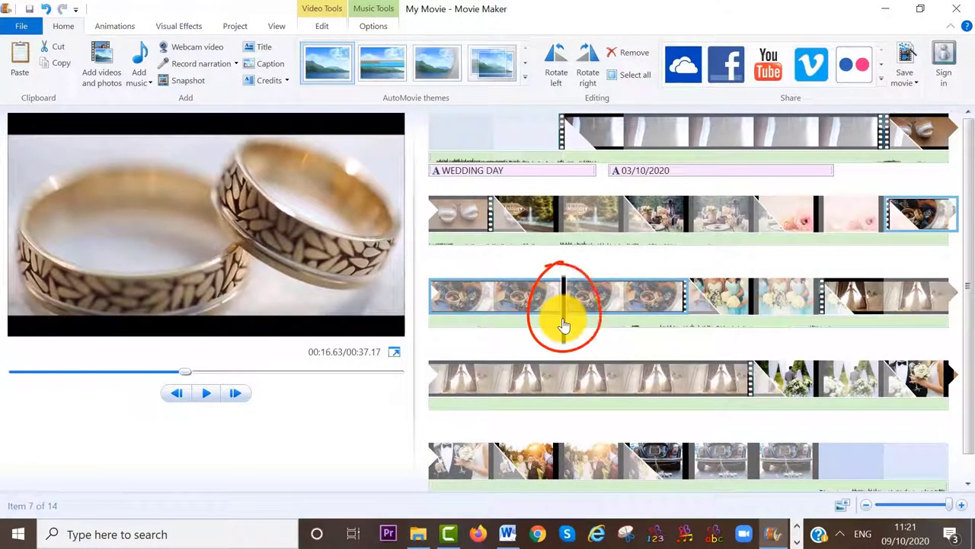
Record a voice narration starting at 16.63 seconds, in the middle of the wedding rings clip
{"action": "left_click", "coordinate": [214, 70]}
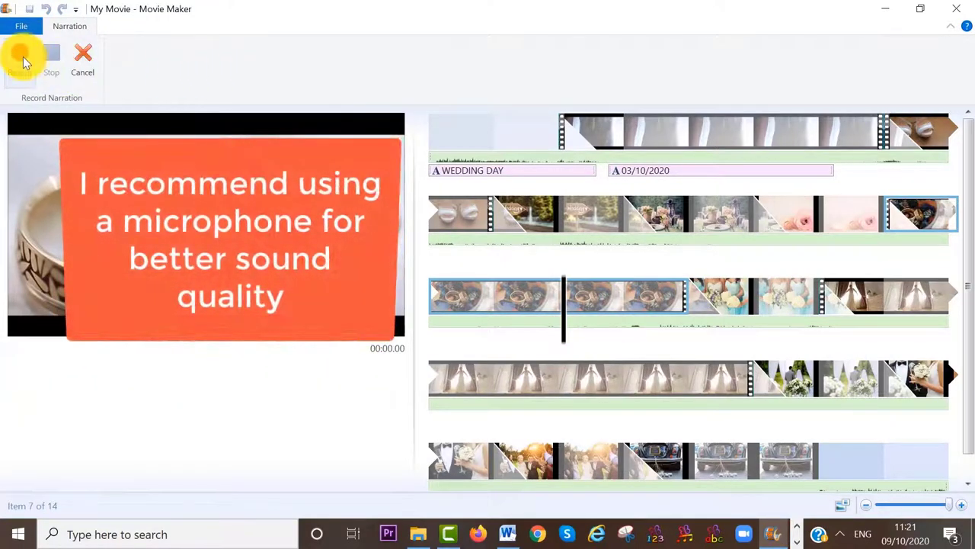
{"action": "left_click", "coordinate": [23, 56]}
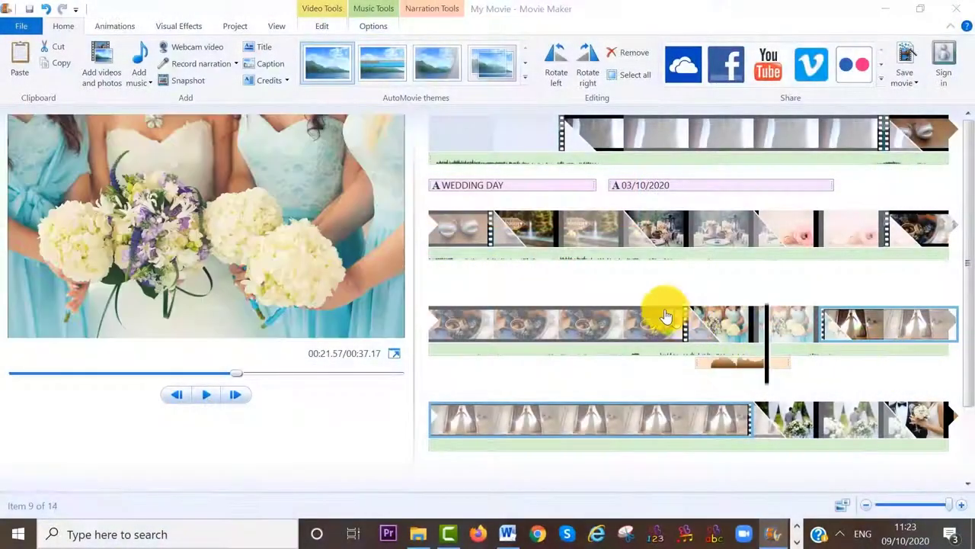
Apply the Black and white - yellow filter visual effect to the Wedding sign clip and play the movie from there
{"action": "left_click", "coordinate": [627, 289]}
{"action": "left_click", "coordinate": [564, 254]}
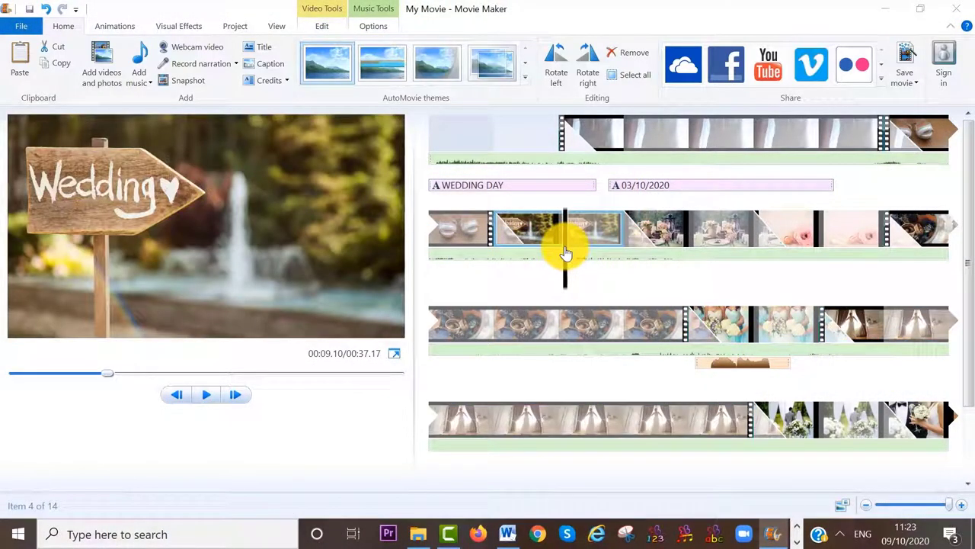
{"action": "left_click", "coordinate": [186, 29]}
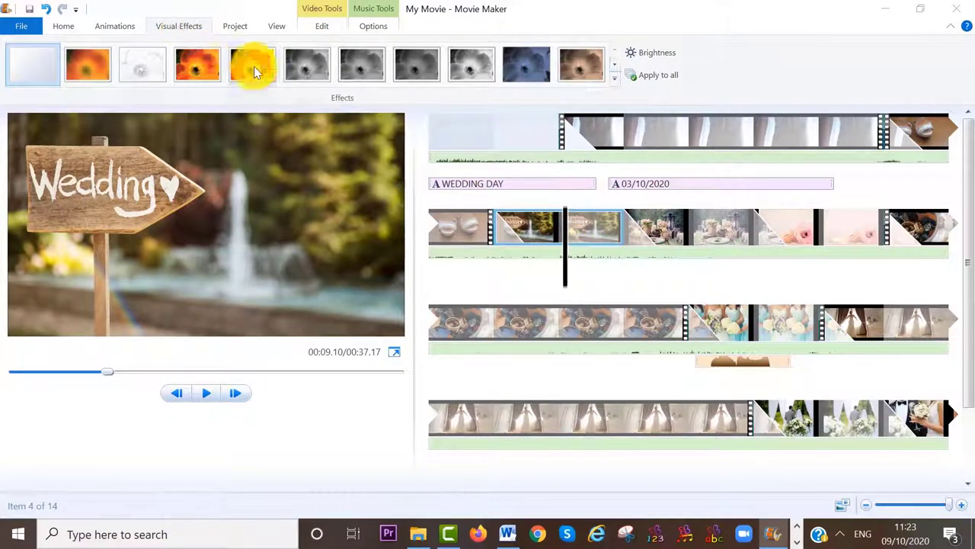
{"action": "left_click", "coordinate": [614, 77]}
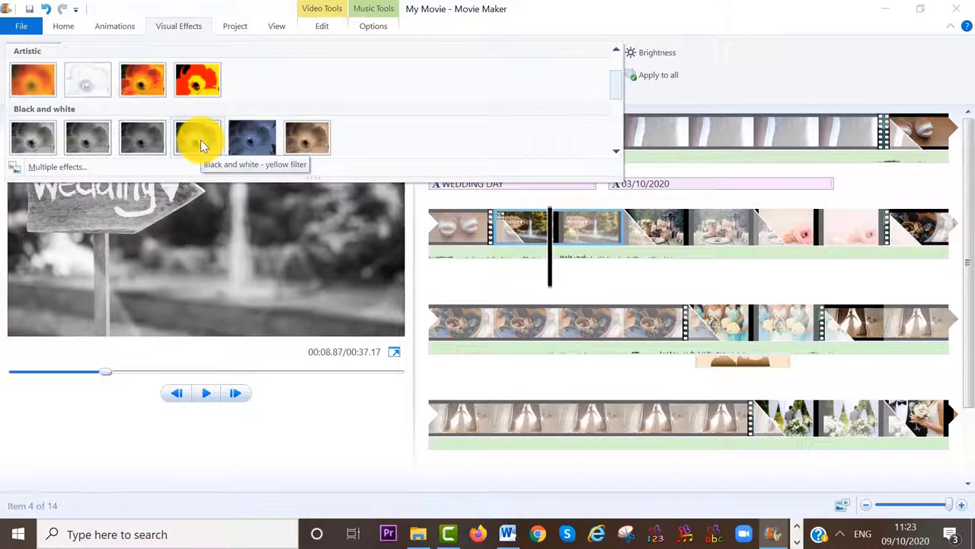
{"action": "left_click", "coordinate": [200, 140]}
{"action": "left_click", "coordinate": [213, 392]}
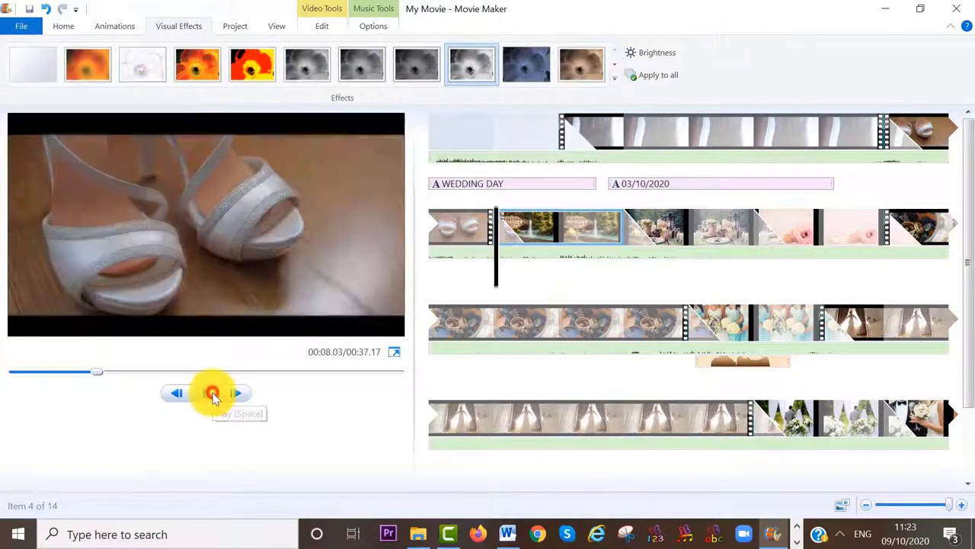
{"action": "left_click", "coordinate": [212, 393]}
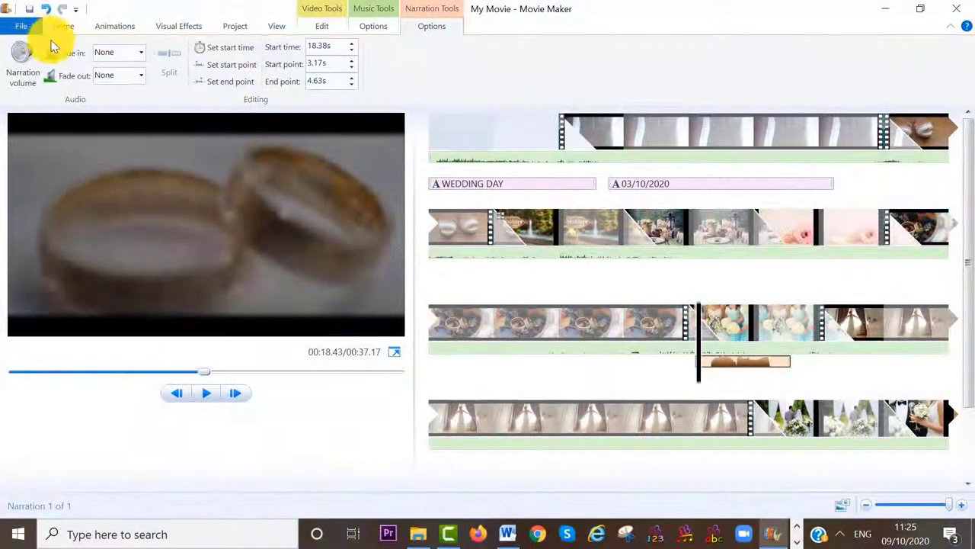
Save the project as "windows movie maker tutorial 2" in the Videos folder
{"action": "left_click", "coordinate": [23, 27]}
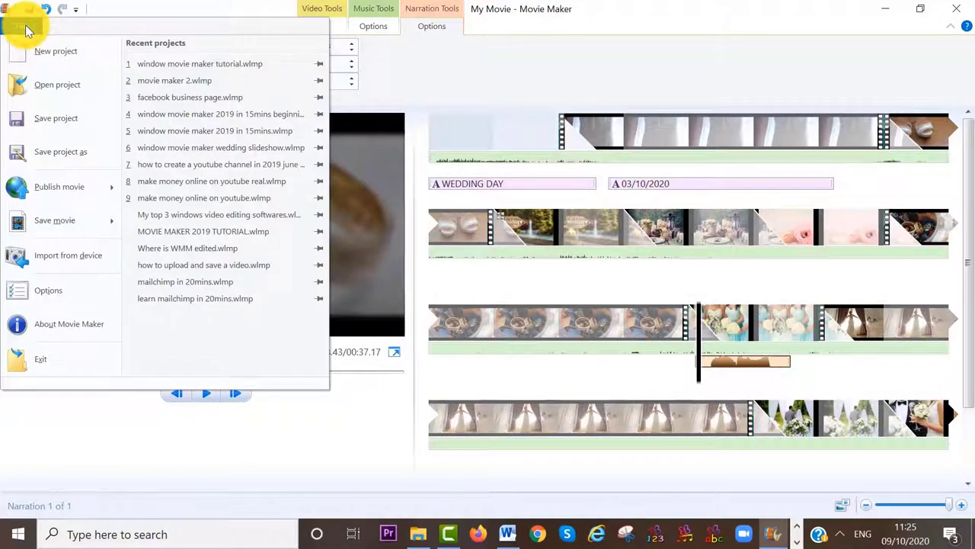
{"action": "left_click", "coordinate": [60, 160]}
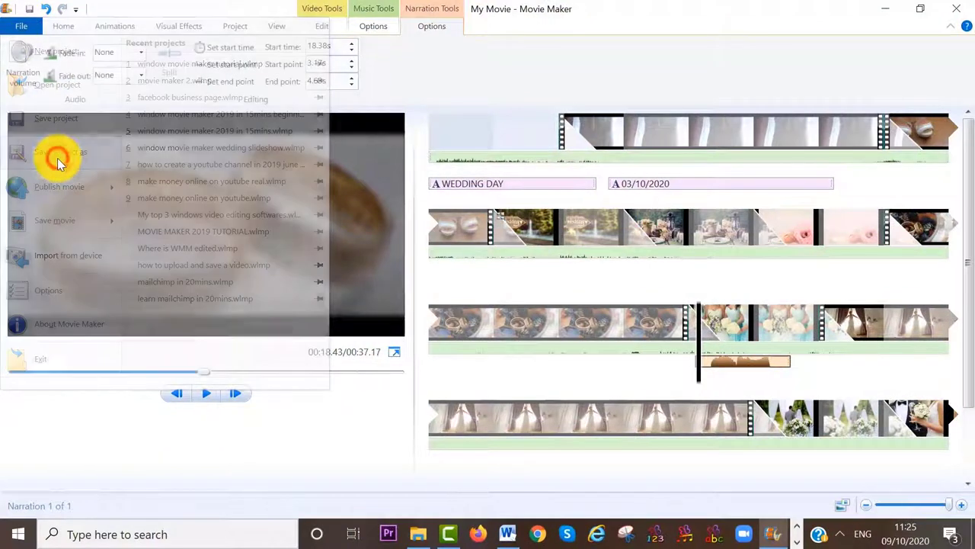
{"action": "type", "text": "windows movie maker tutorial 2"}
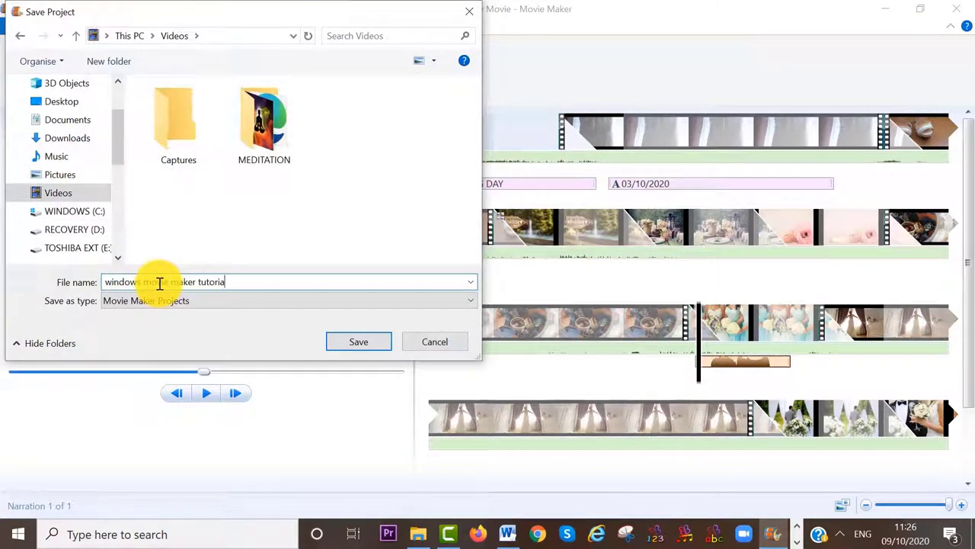
{"action": "left_click", "coordinate": [345, 345]}
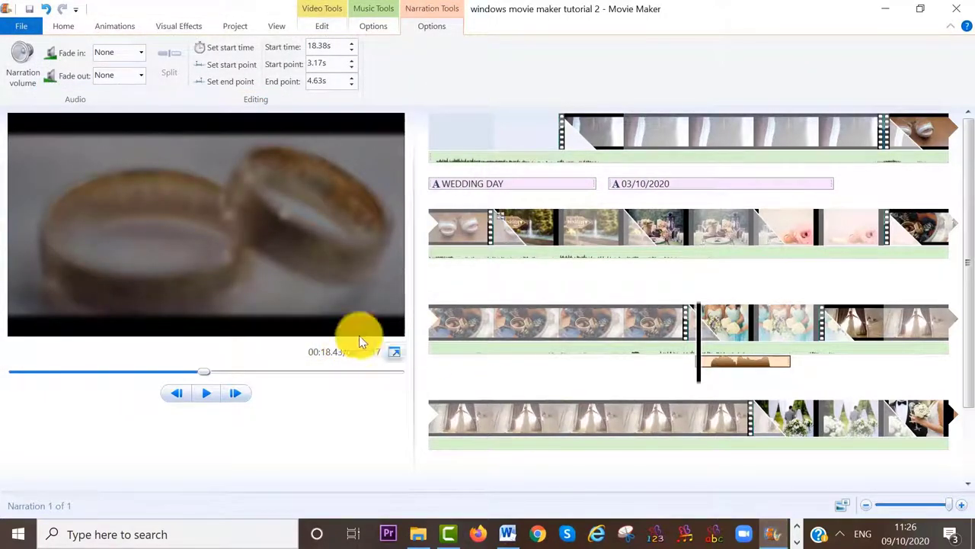
Export the finished movie to the Videos folder using the common setting for high-definition display
{"action": "left_click", "coordinate": [64, 26]}
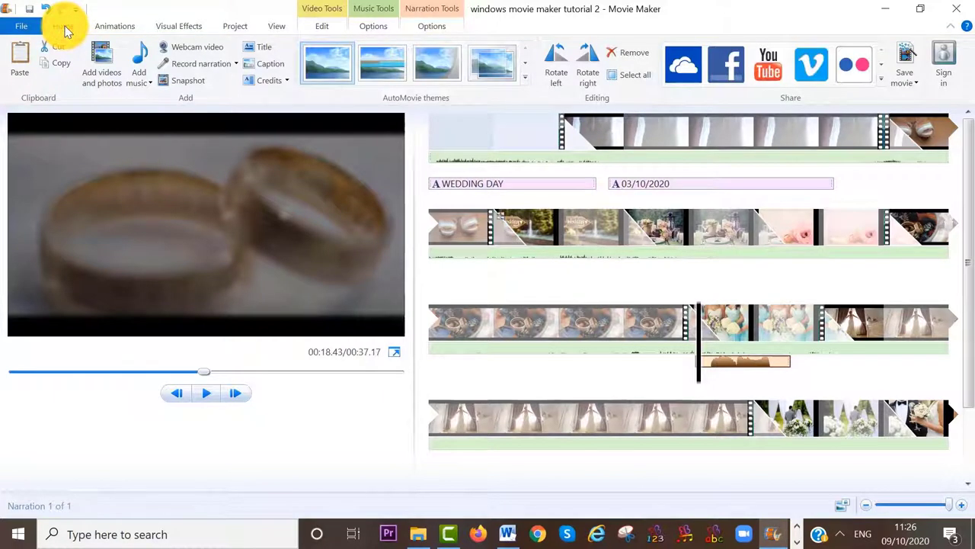
{"action": "left_click", "coordinate": [907, 80]}
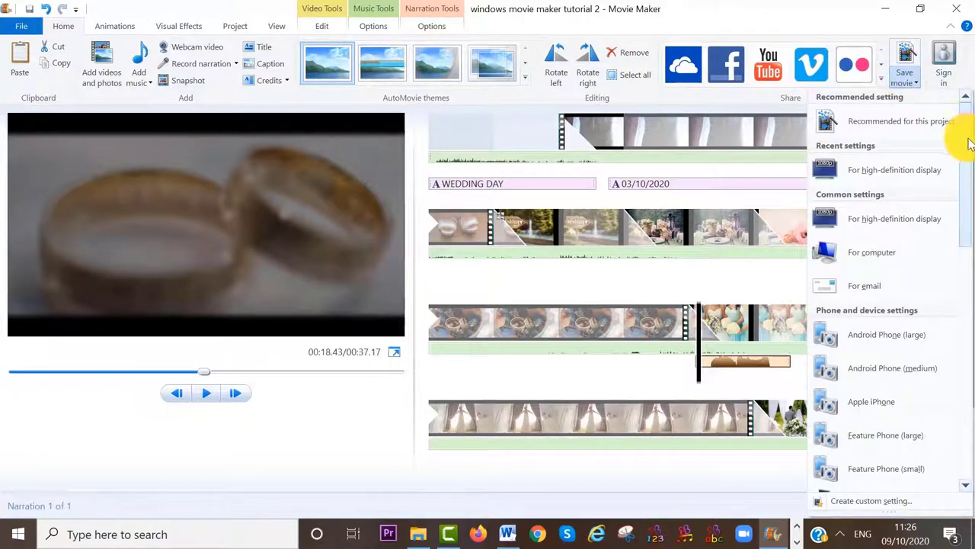
{"action": "left_click_drag", "start_coordinate": [969, 145], "coordinate": [964, 115]}
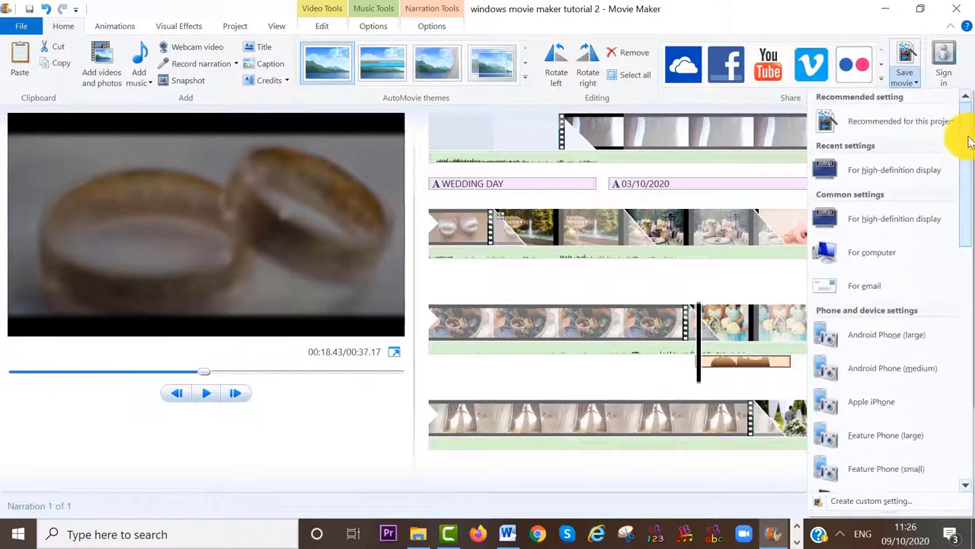
{"action": "left_click", "coordinate": [900, 220]}
{"action": "left_click", "coordinate": [359, 339]}
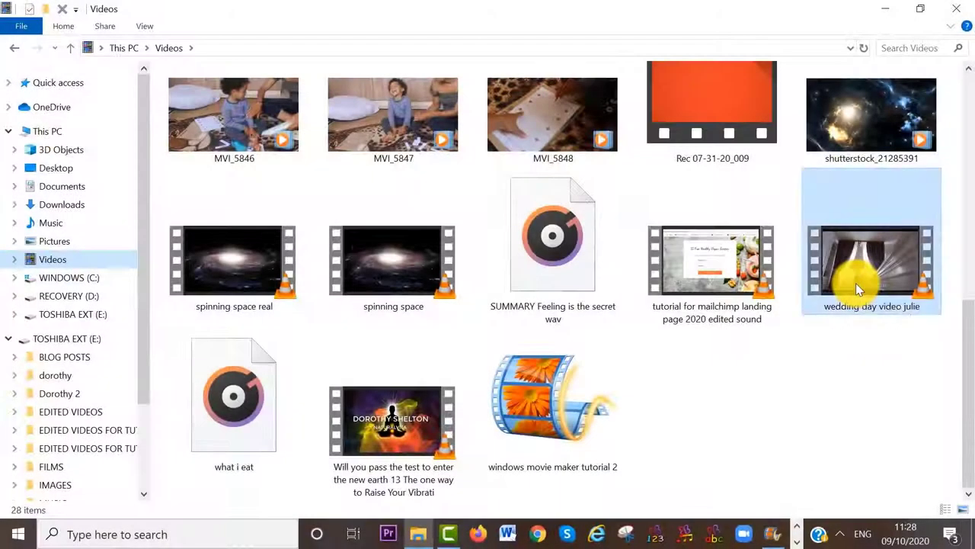
Open the exported wedding day video from the Videos folder and play it from the beginning
{"action": "double_click", "coordinate": [856, 282]}
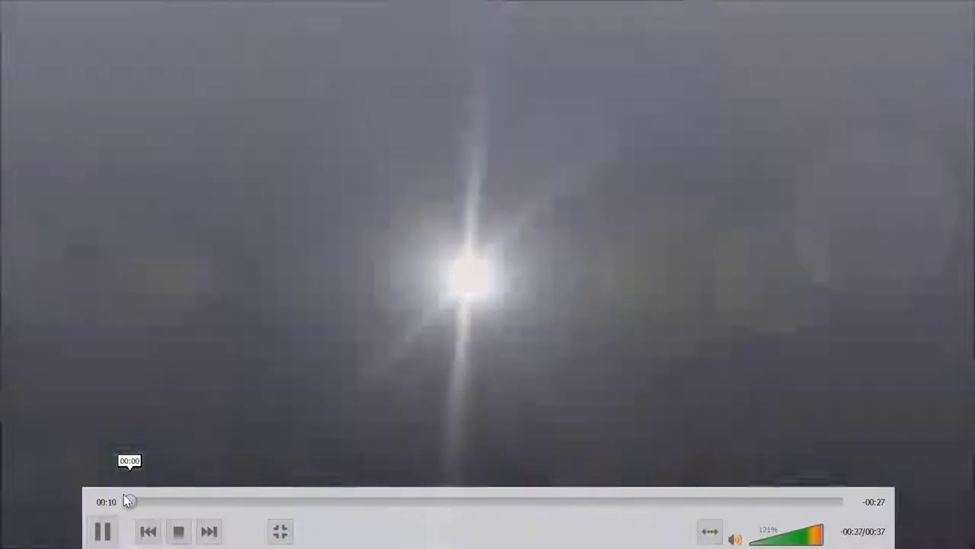
{"action": "left_click", "coordinate": [127, 501]}
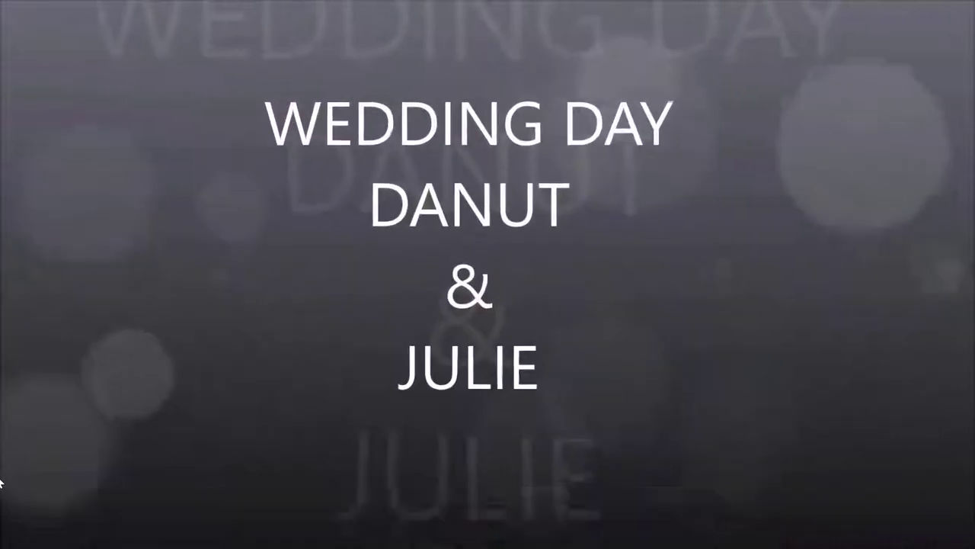